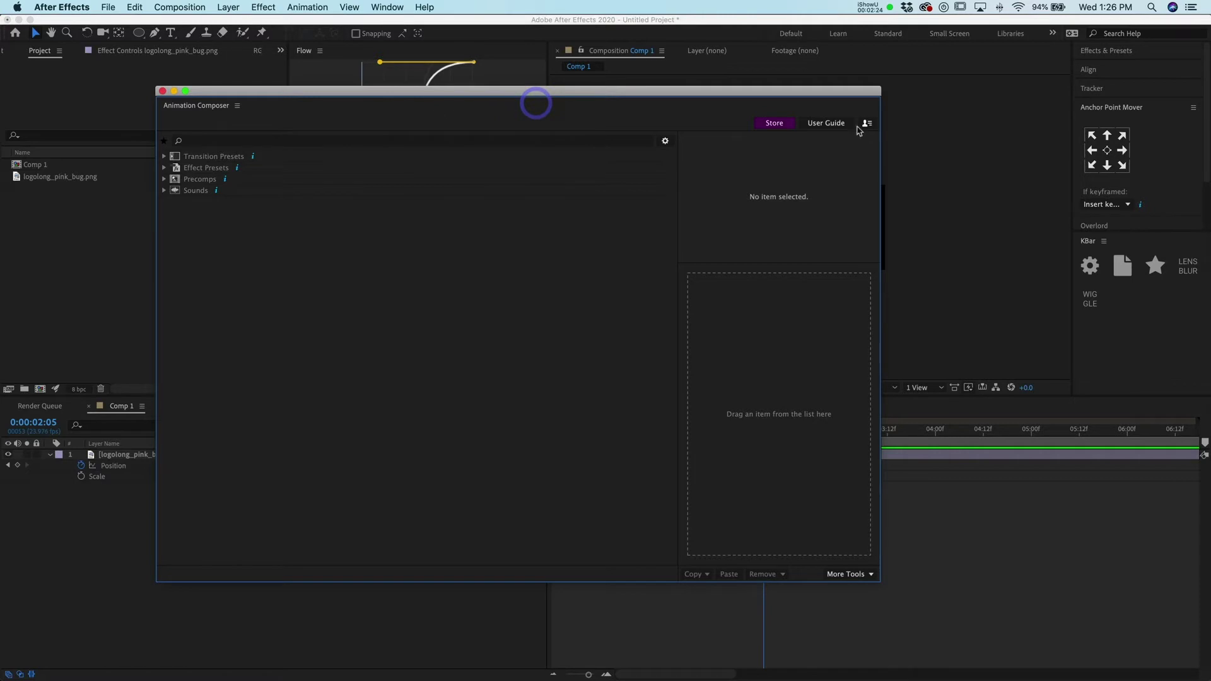
- Check the installed version of Animation Composer in its About window, then close that window and the plugin
click(866, 124)
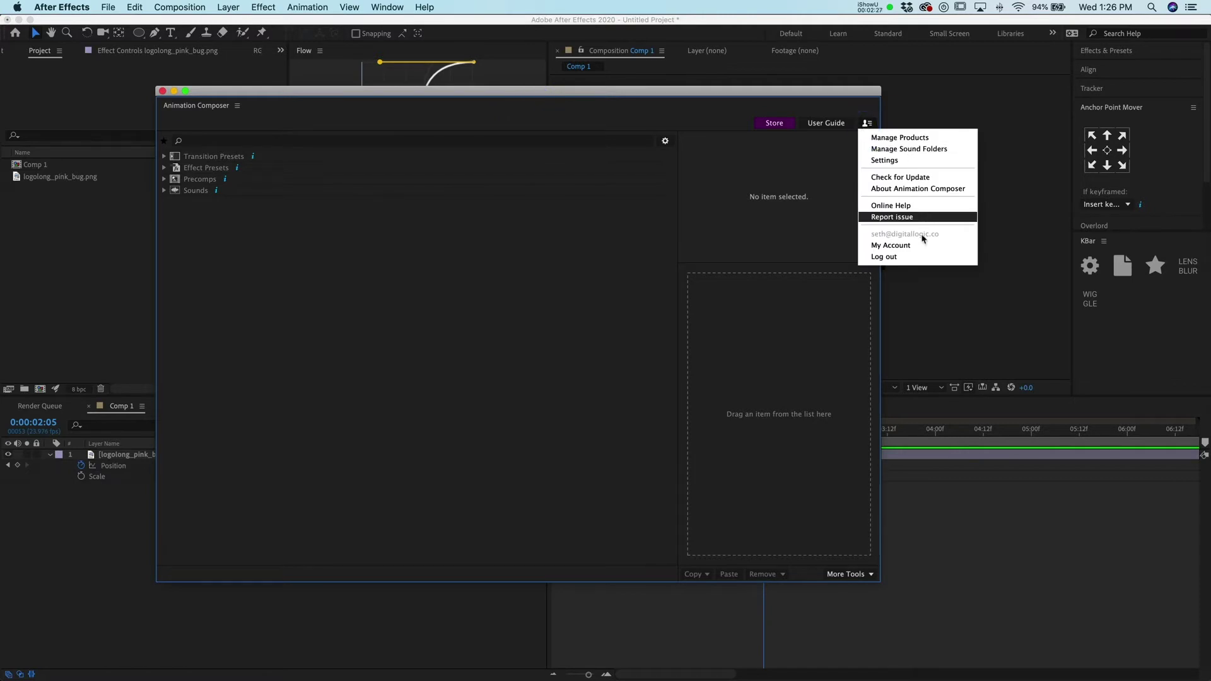
click(923, 189)
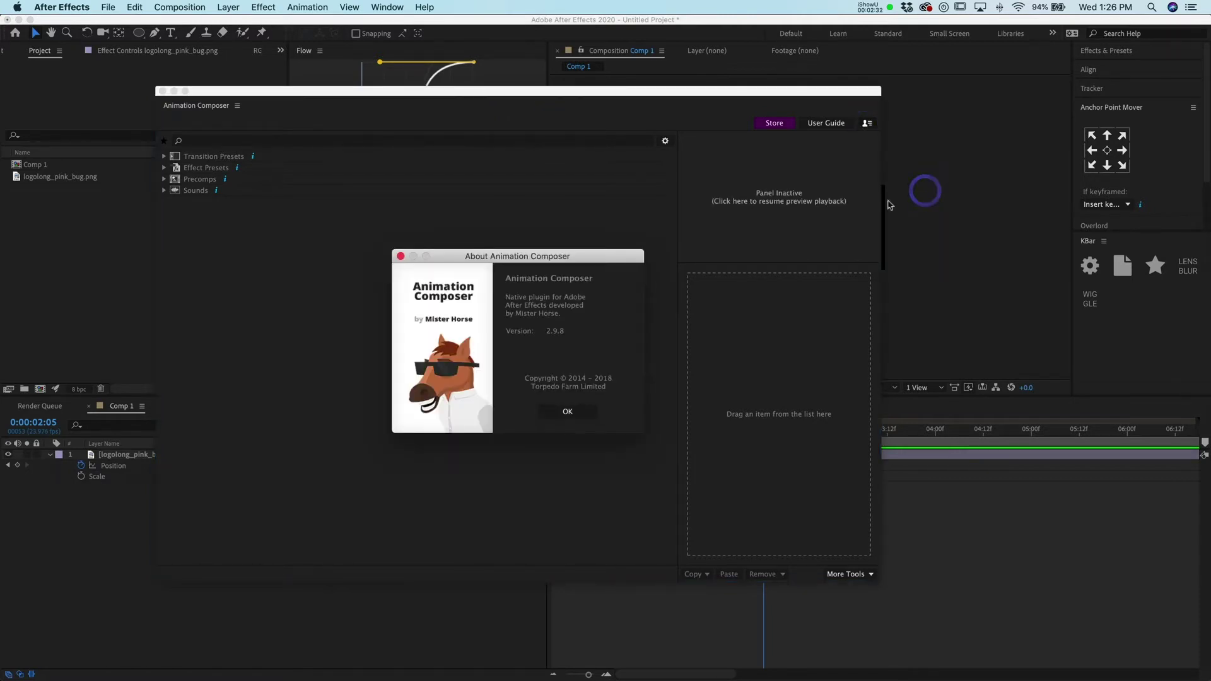
drag(549, 258, 527, 215)
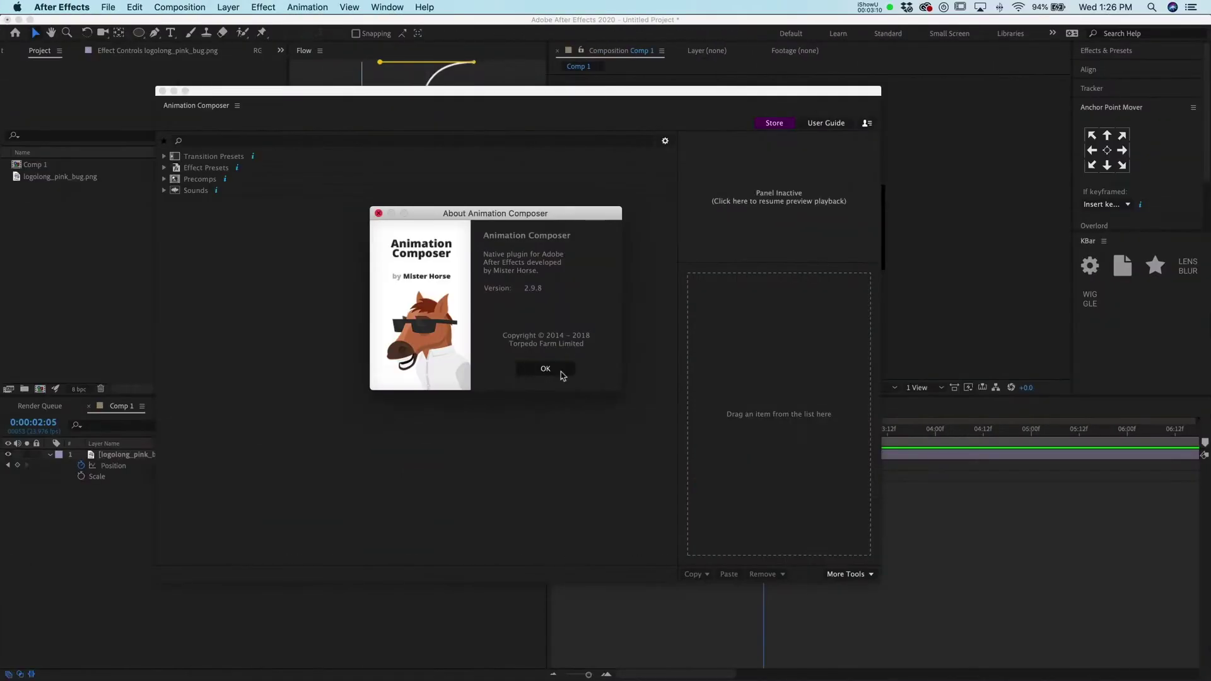
click(560, 372)
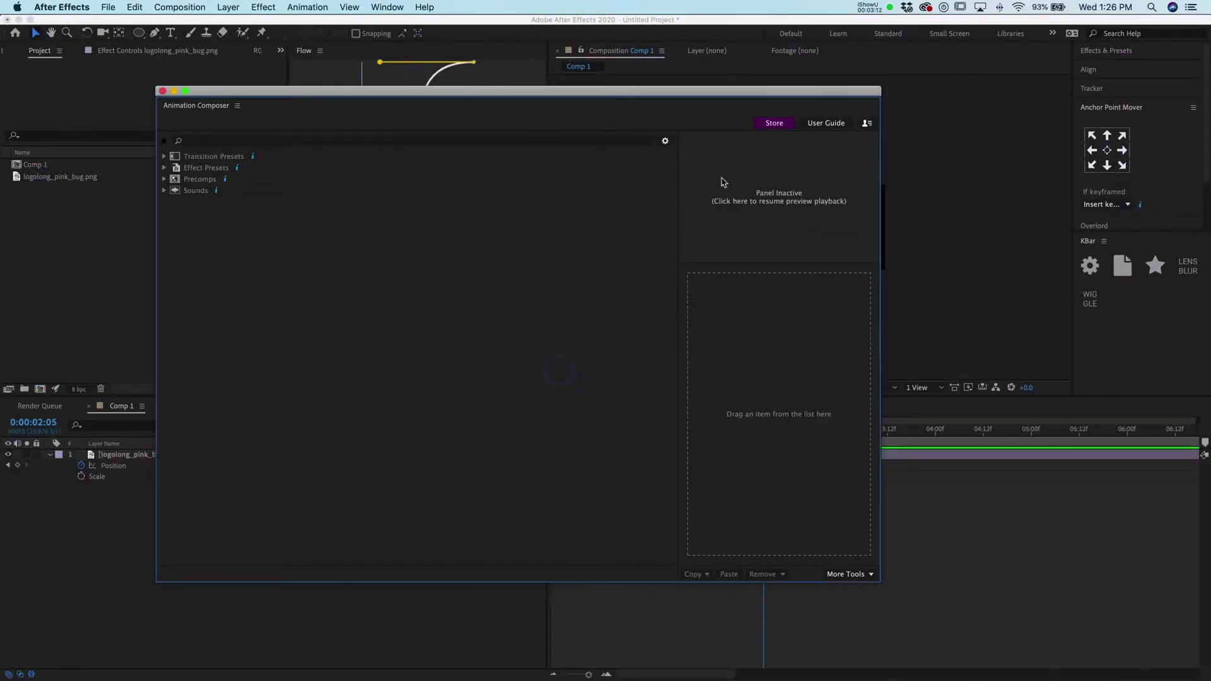
click(163, 92)
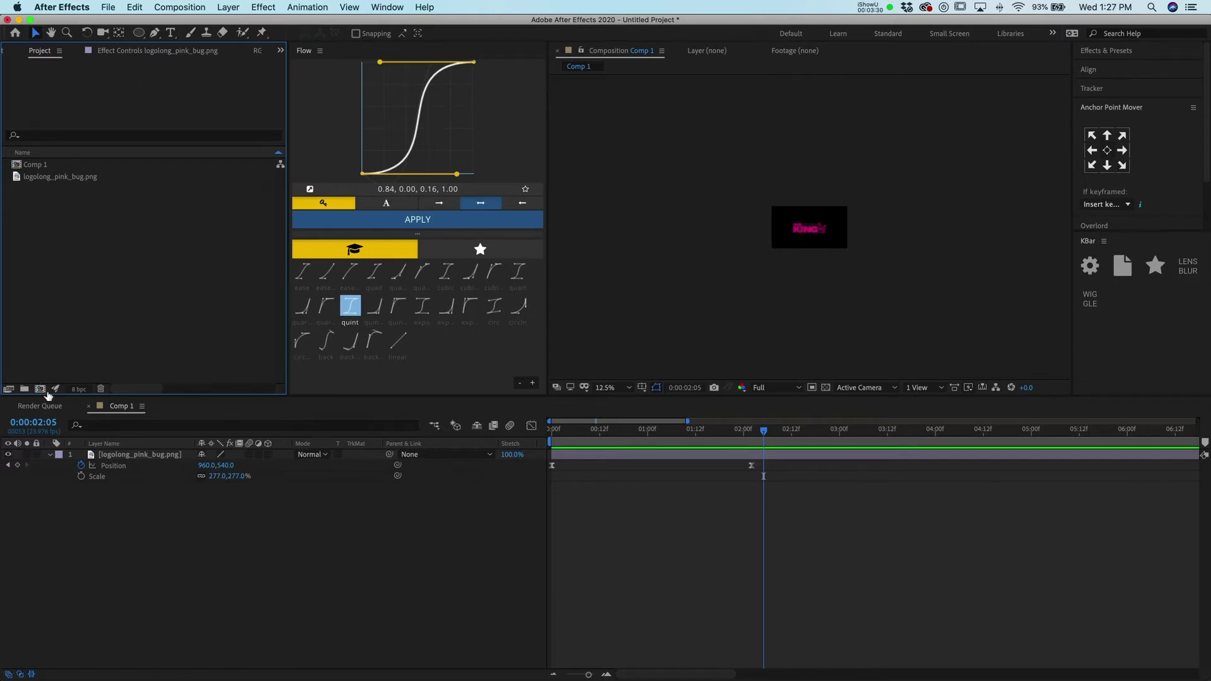
- Create a new composition with the default settings and rename it "anchor point mover tester thingy hooha"
click(39, 389)
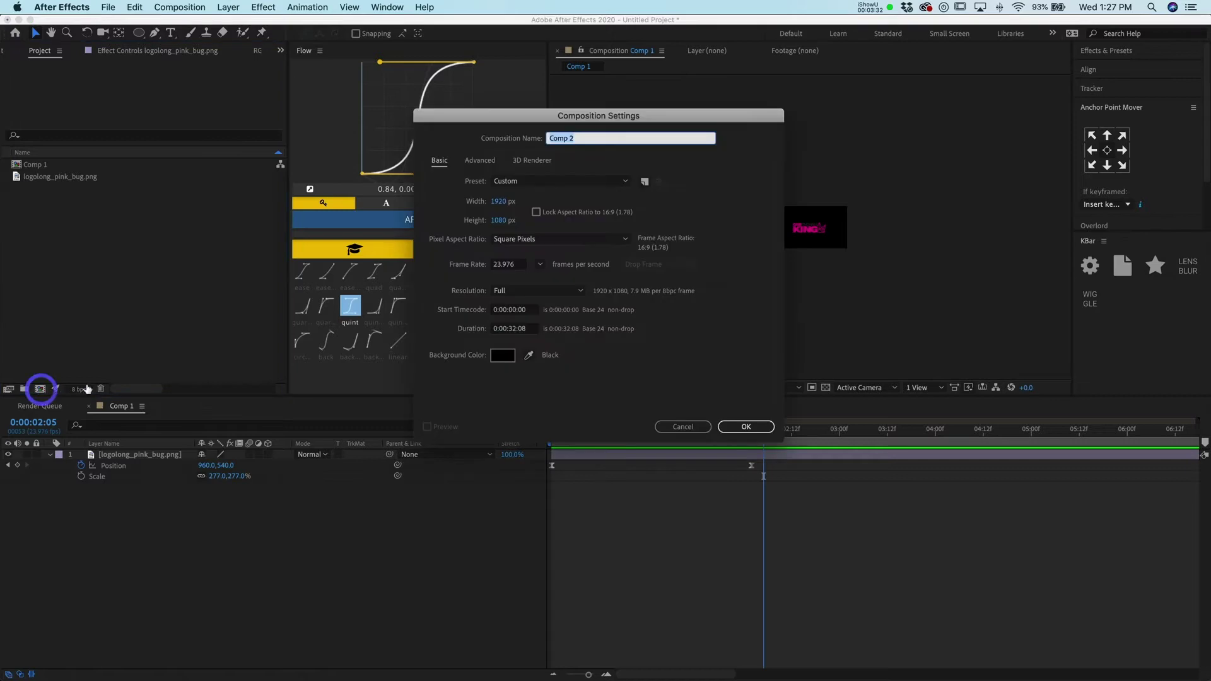
key(Return)
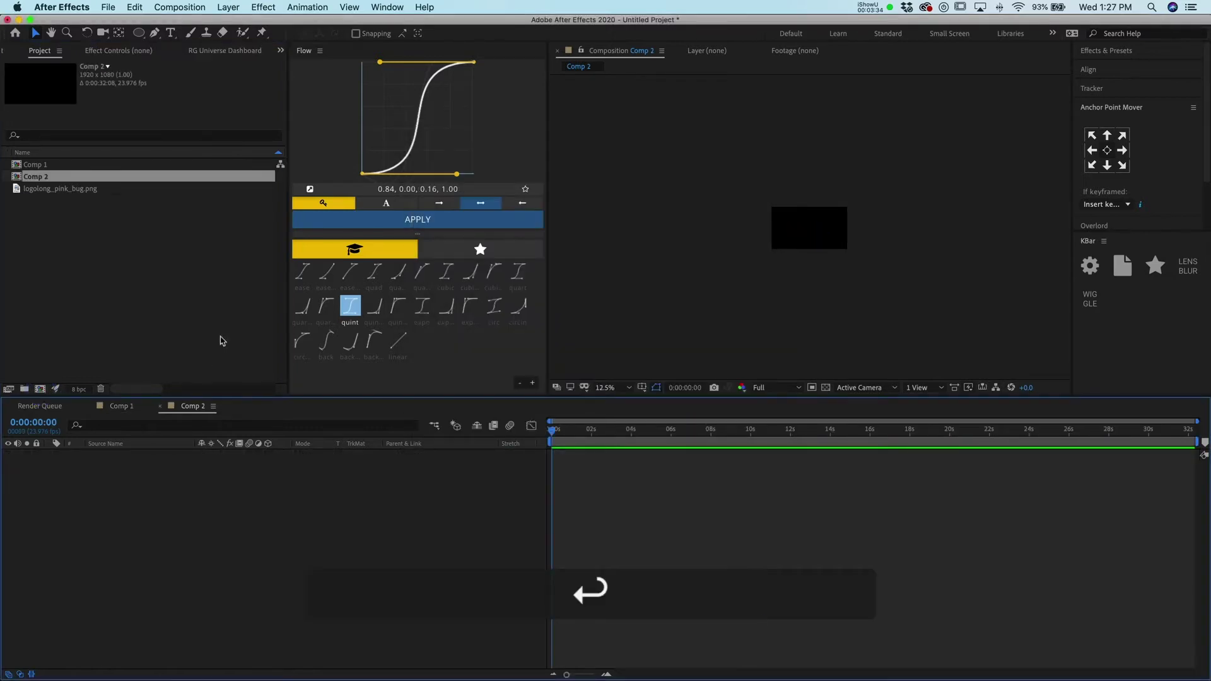
key(Return)
click(33, 164)
click(36, 176)
key(Return)
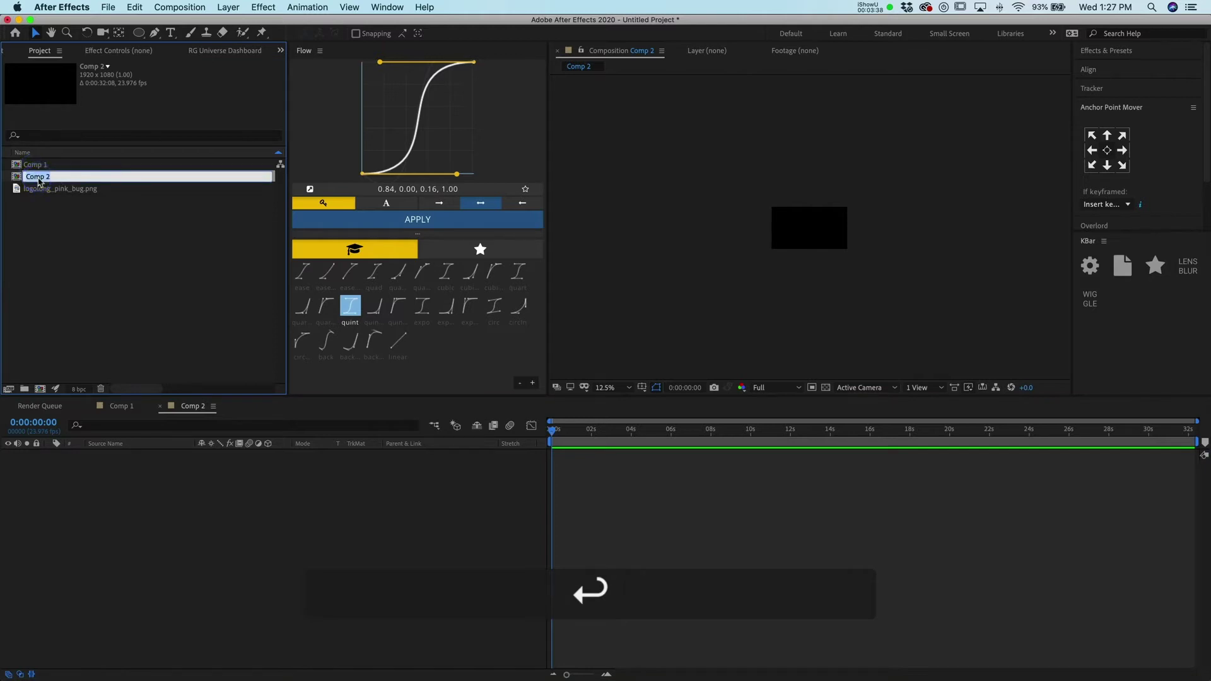
text(an)
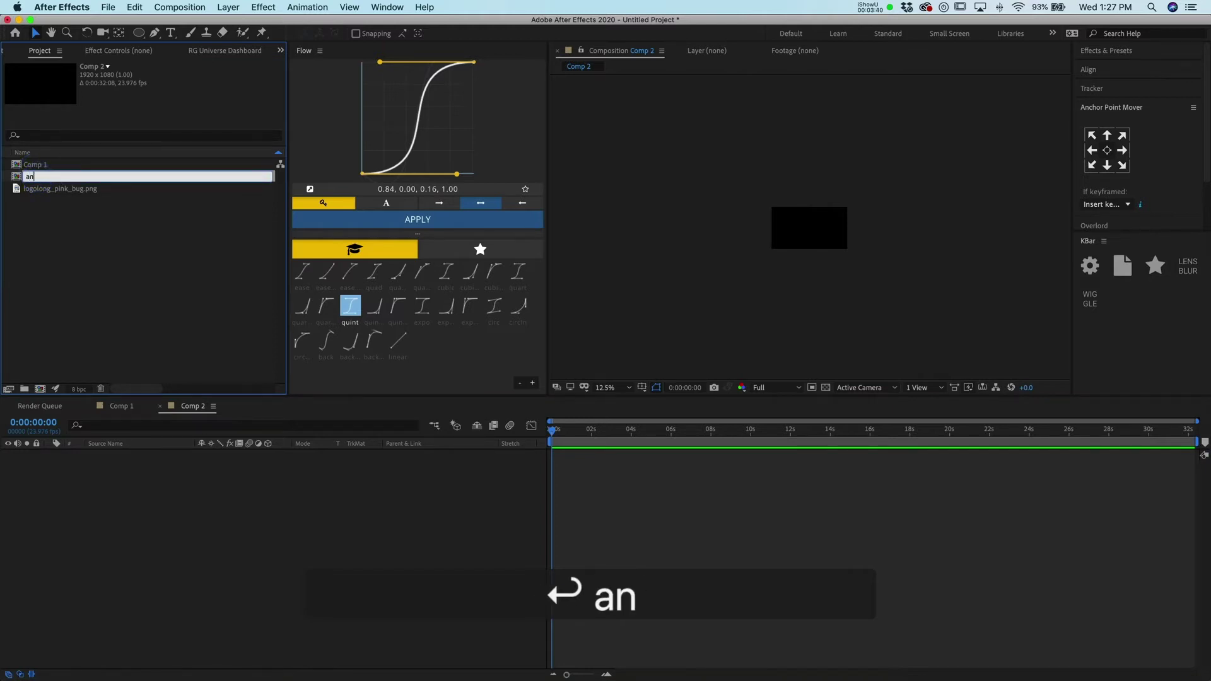
text(chor point o)
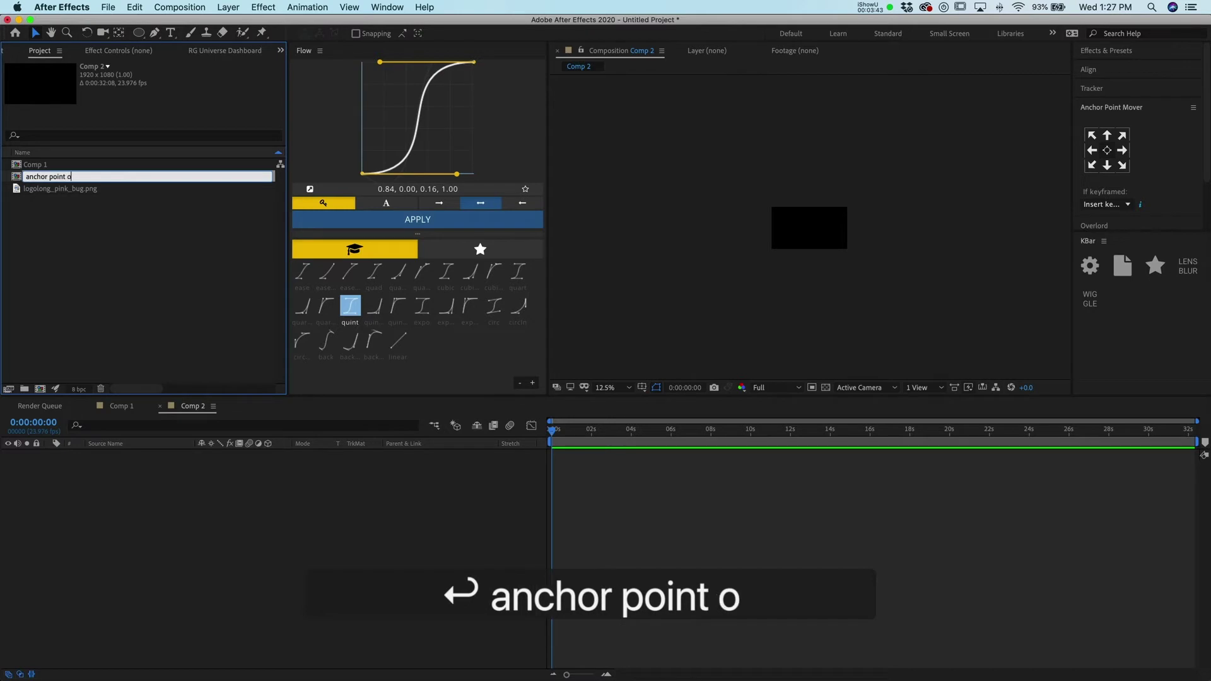
key(BackSpace)
text(mover tester thing)
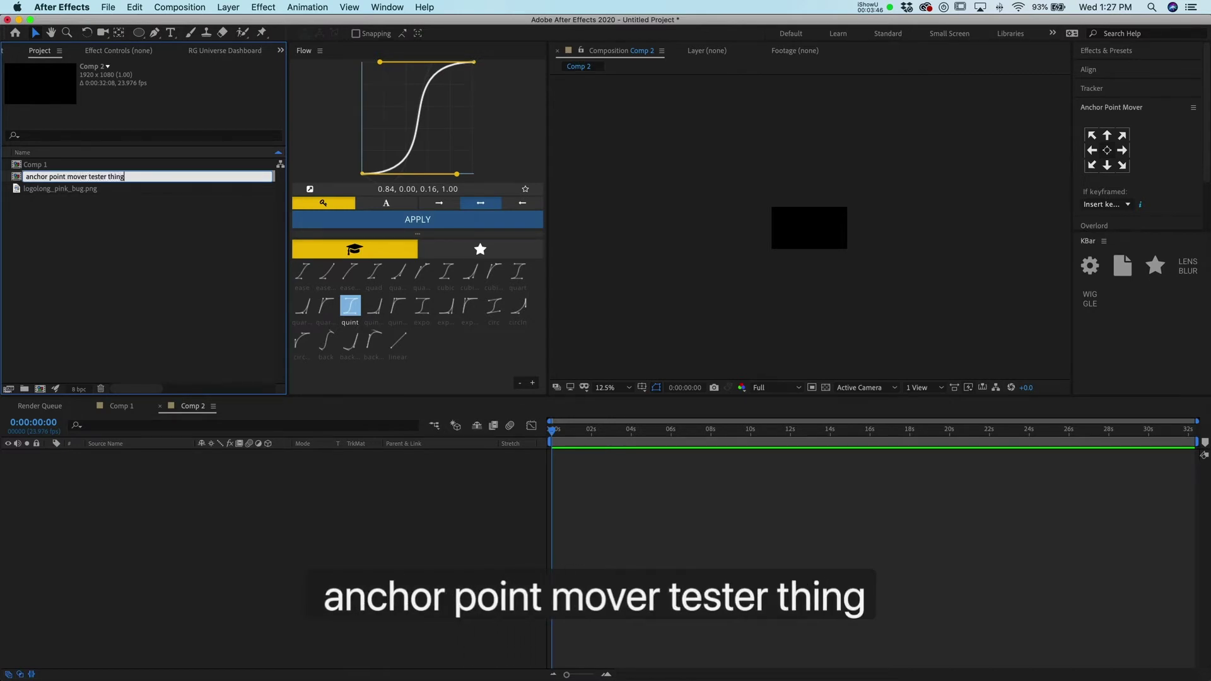
text(y hooha)
key(Return)
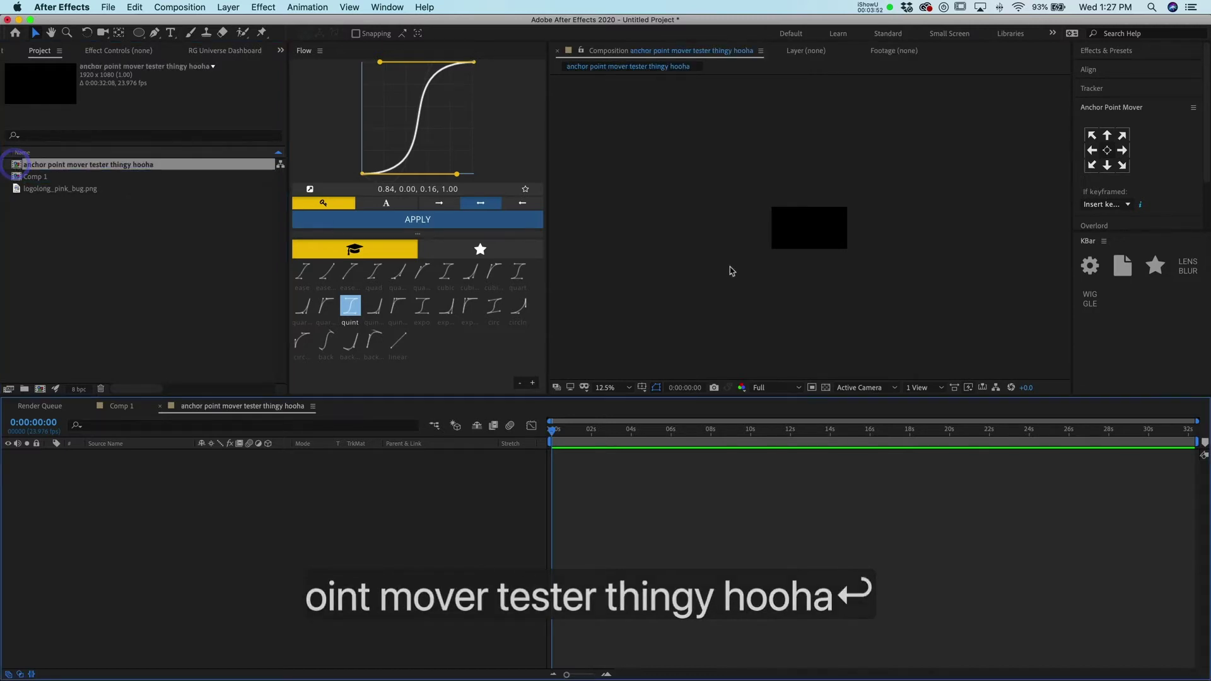
- Draw a perfect circle with the Ellipse tool in the left half of the empty composition
scroll(729, 271, up, 1)
scroll(729, 271, up, 1)
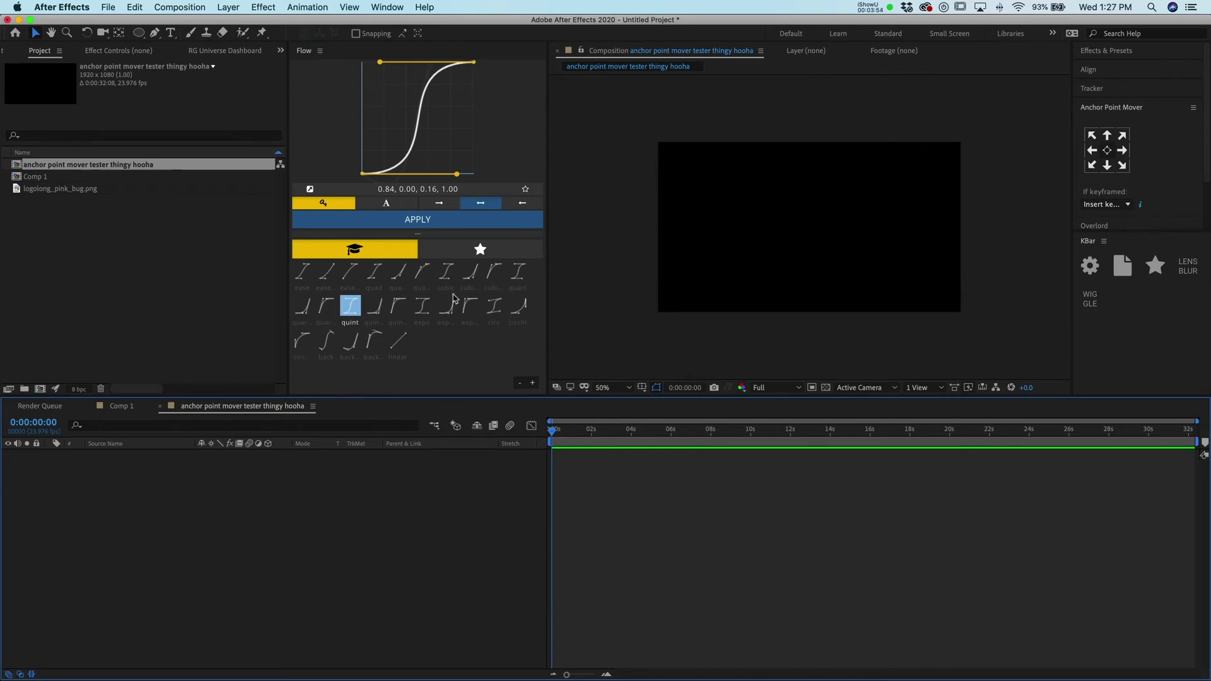
scroll(176, 268, right, 2)
click(138, 33)
drag(695, 164, 798, 268)
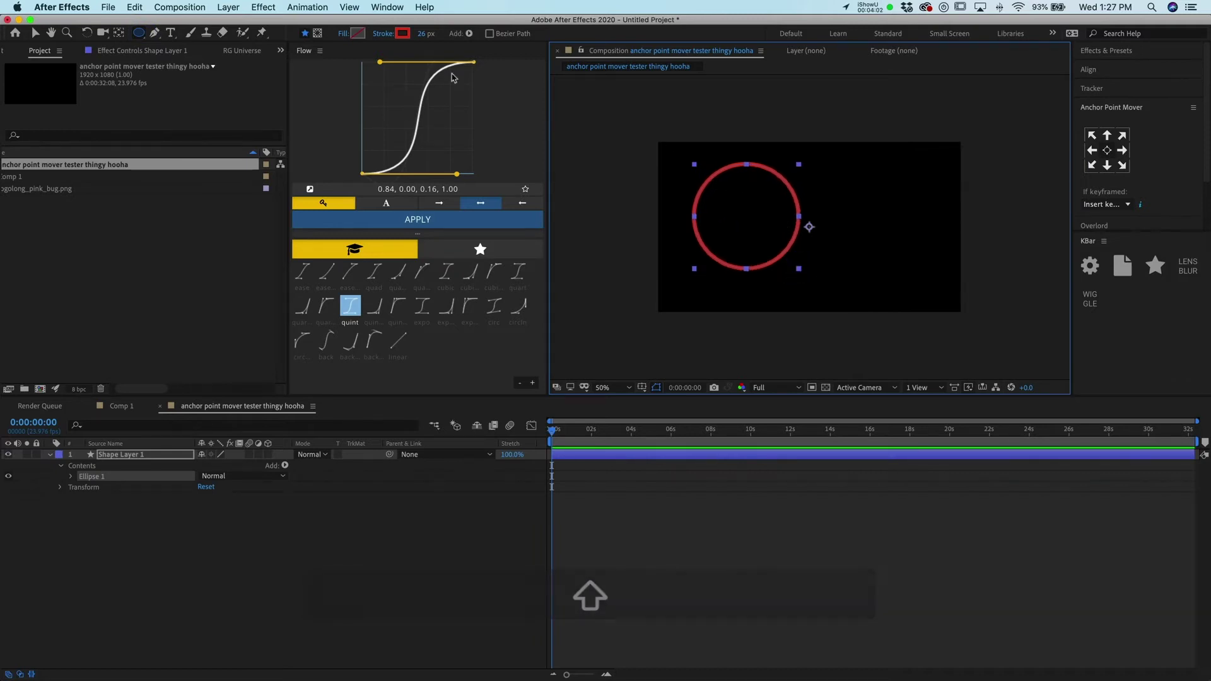
- Set the circle's fill color to white (FFFFFF) and deselect the layer
click(357, 34)
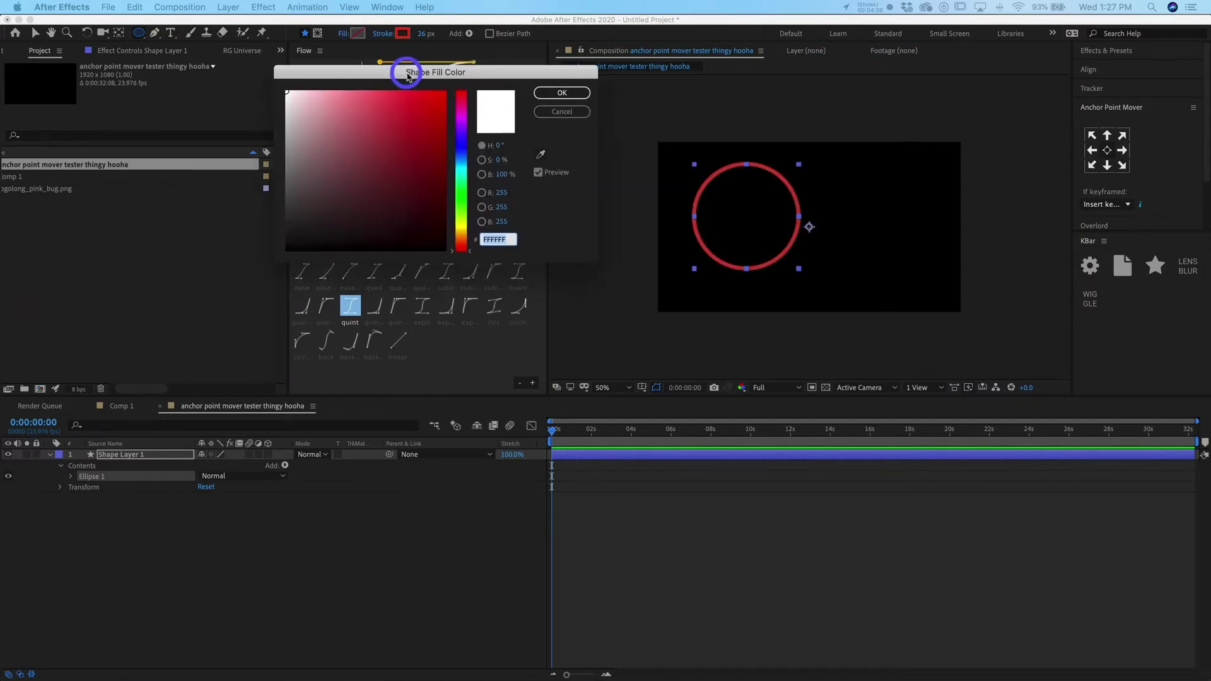
drag(405, 73, 295, 67)
drag(140, 69, 118, 48)
click(441, 88)
click(762, 555)
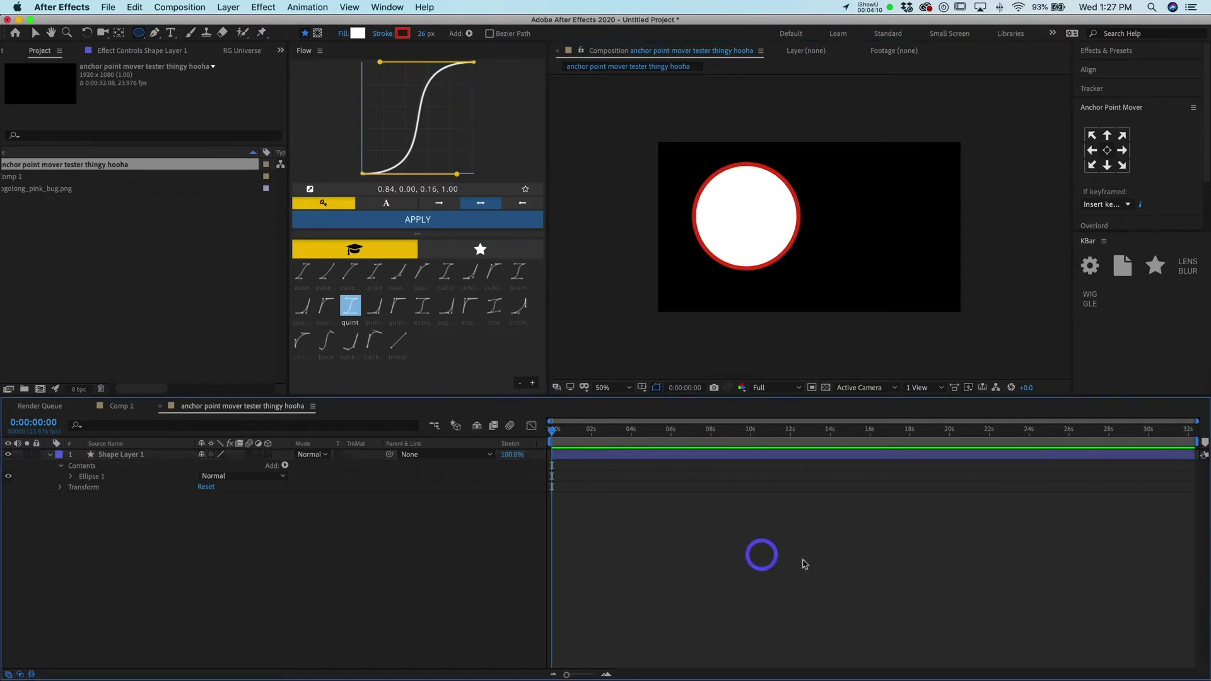
- Reveal the circle layer's Scale property and scale the circle about its off-center anchor point to 143%, then to -105%
click(641, 460)
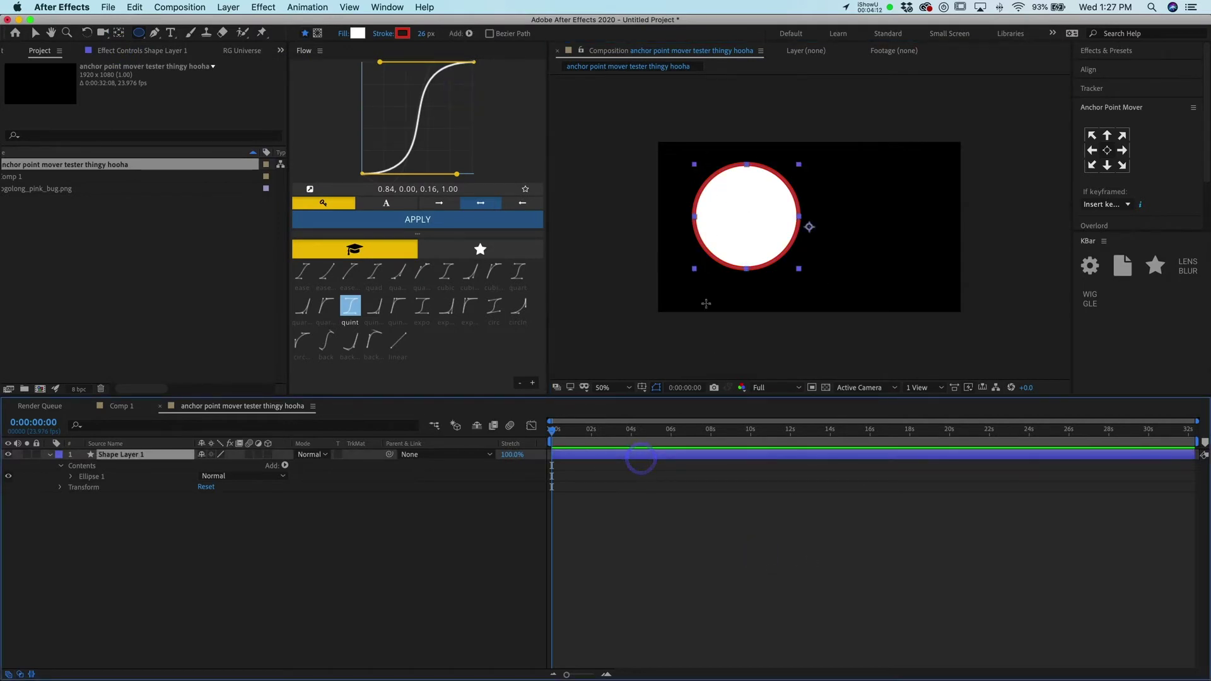
key(s)
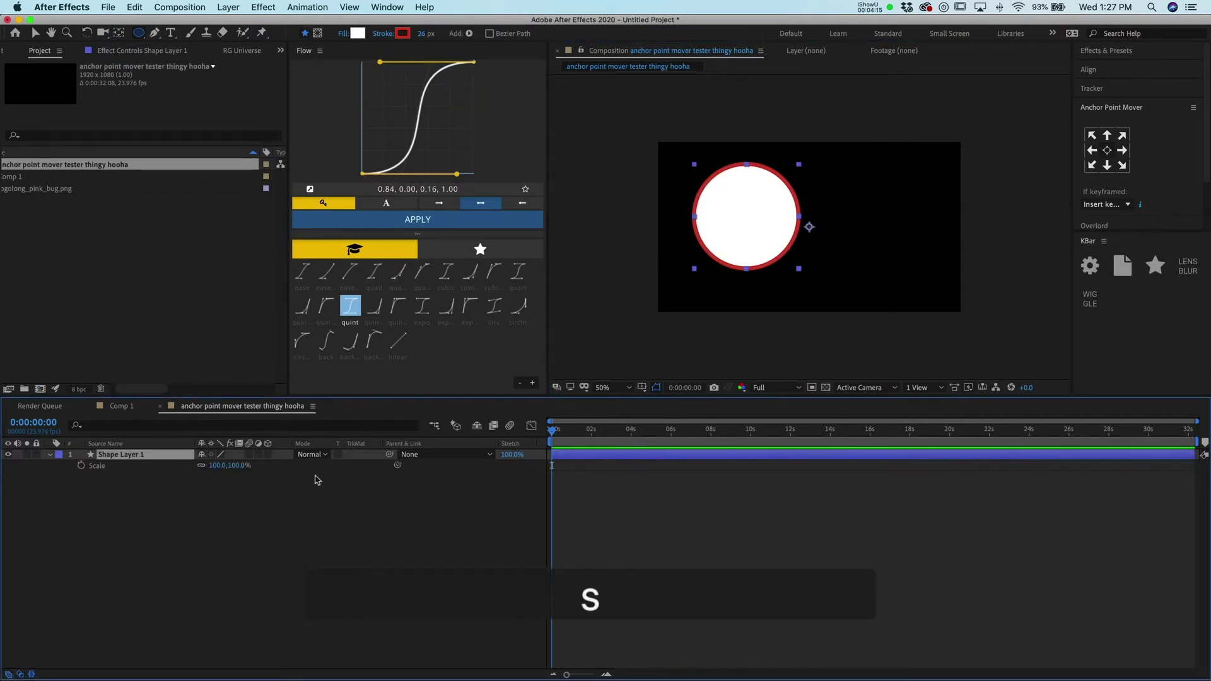
drag(240, 470, 277, 477)
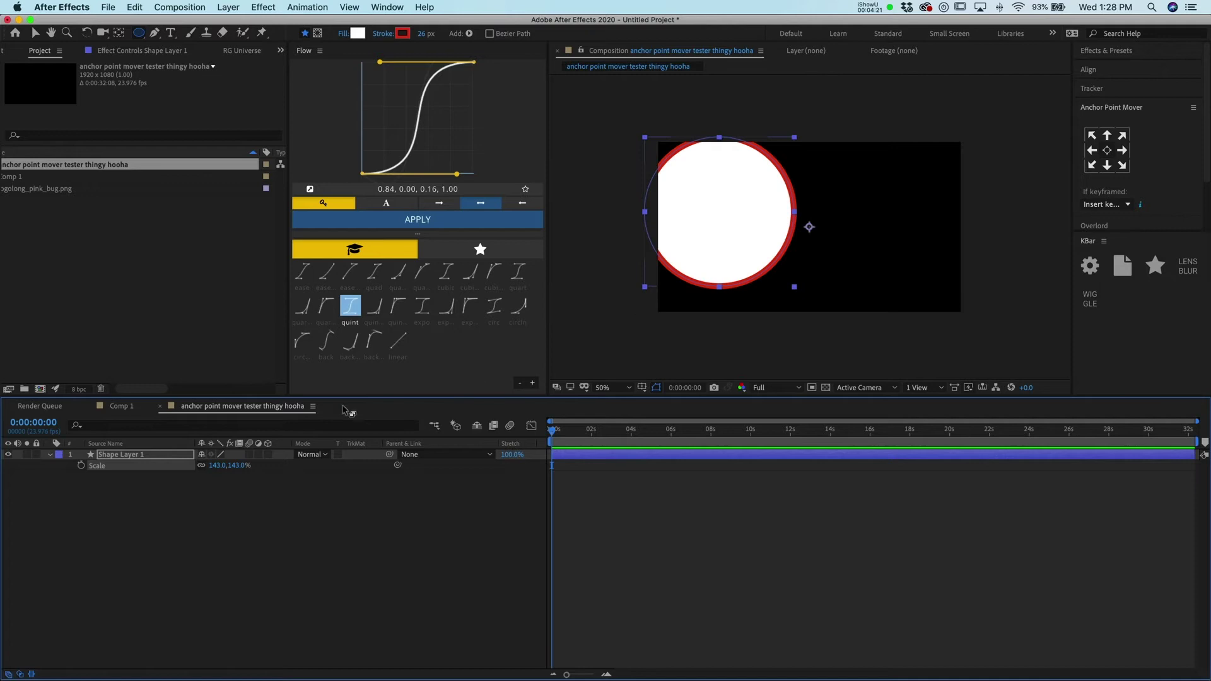
drag(219, 472, 18, 415)
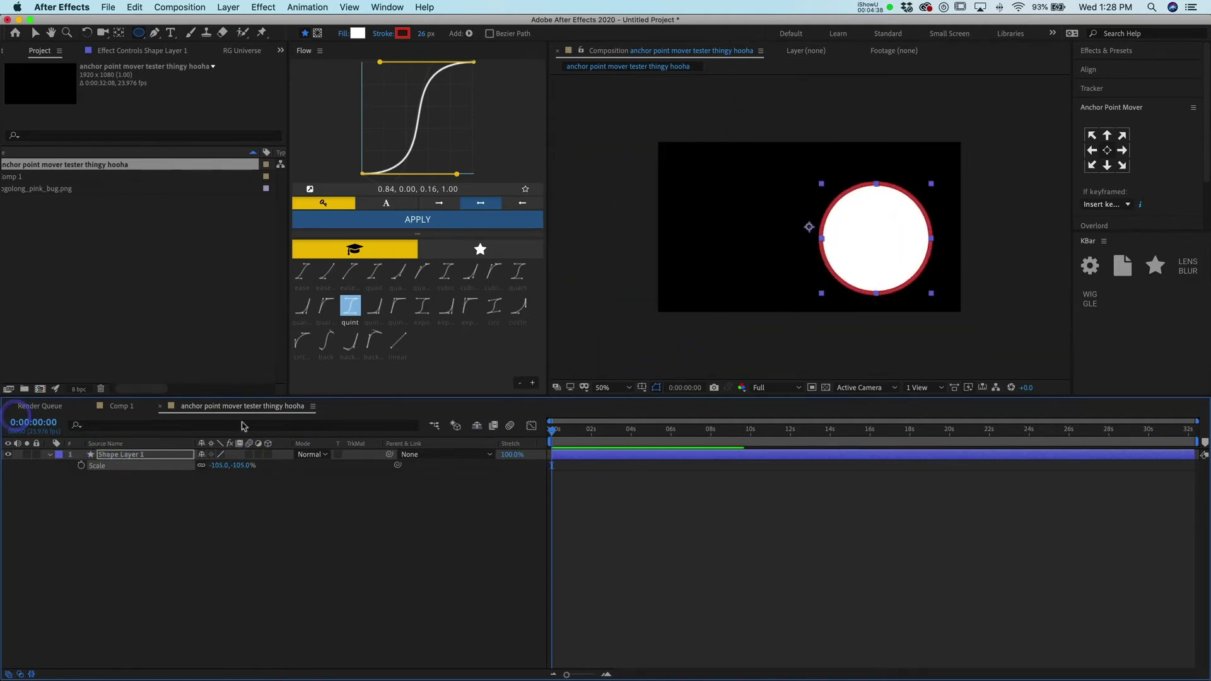
- Center the circle layer's anchor point with Anchor Point Mover and move the circle to about the middle of the composition
click(586, 460)
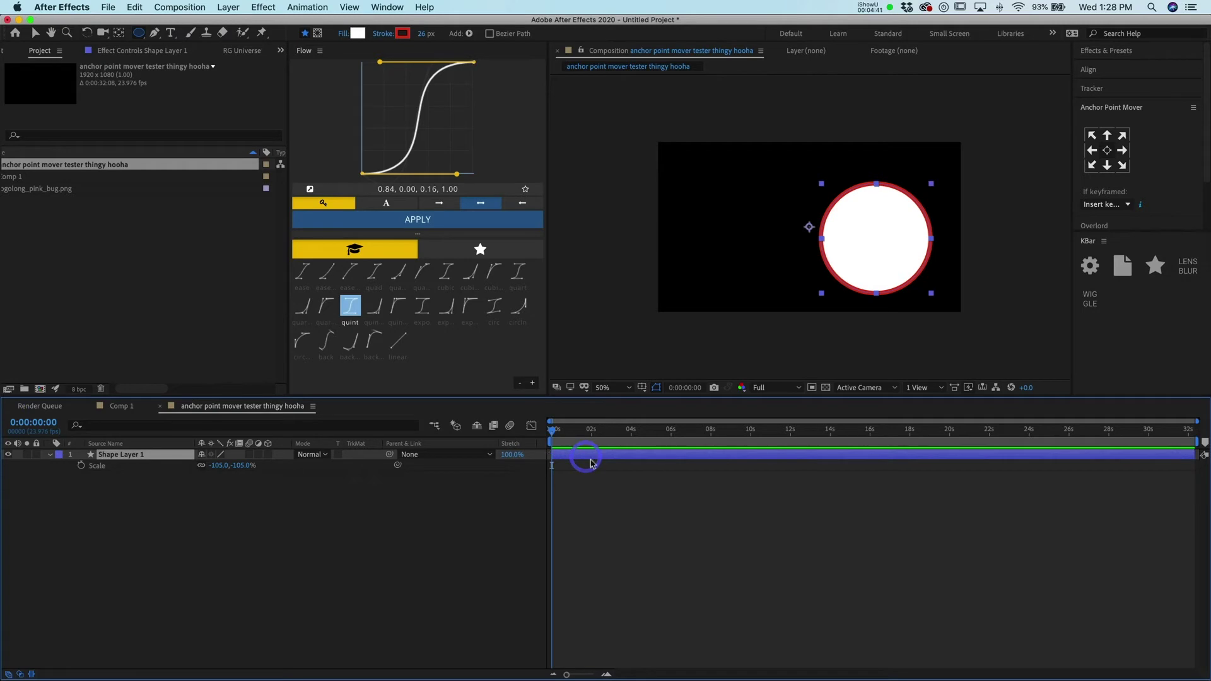
click(1107, 151)
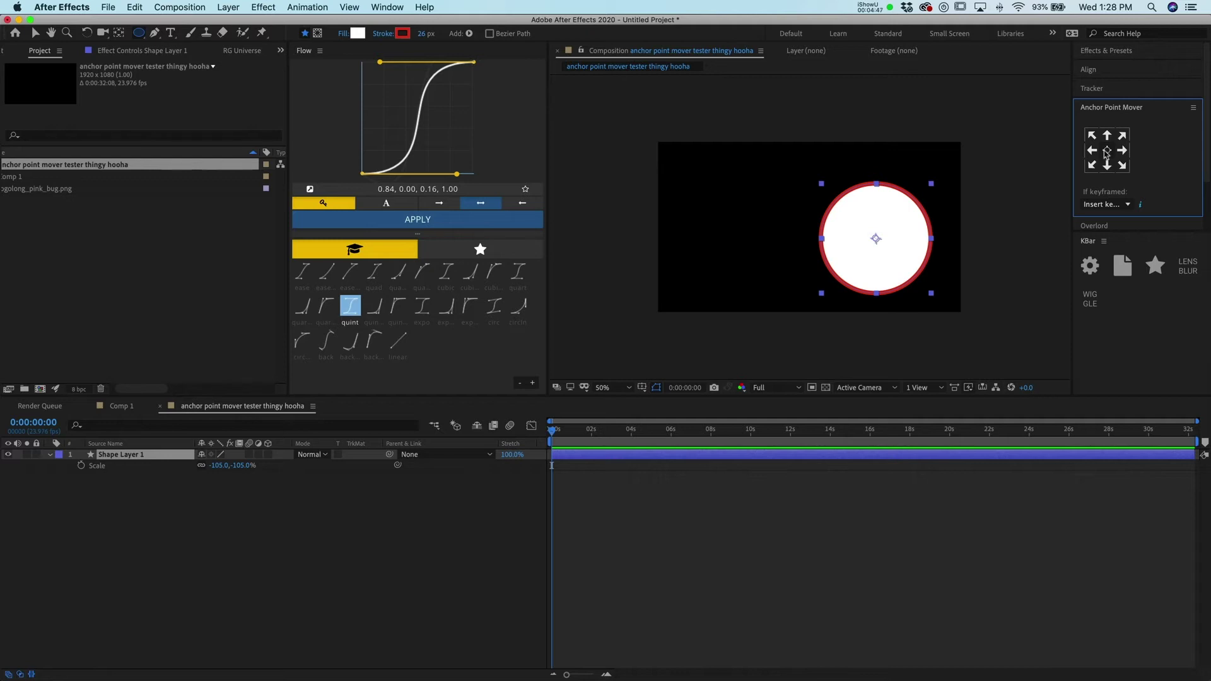
key(super+z)
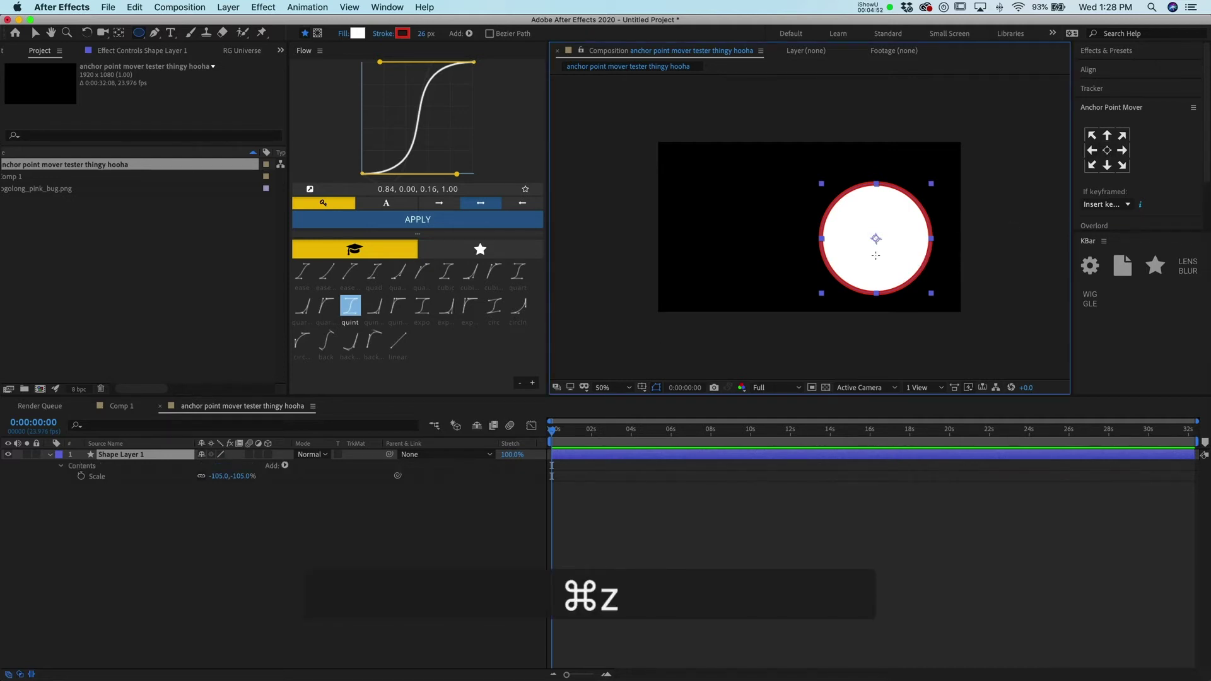
key(v)
drag(874, 237, 829, 239)
- Scale the circle about its centered anchor point up to 214%, then down to 98%, keeping it near the composition's middle
click(225, 476)
drag(225, 476, 592, 460)
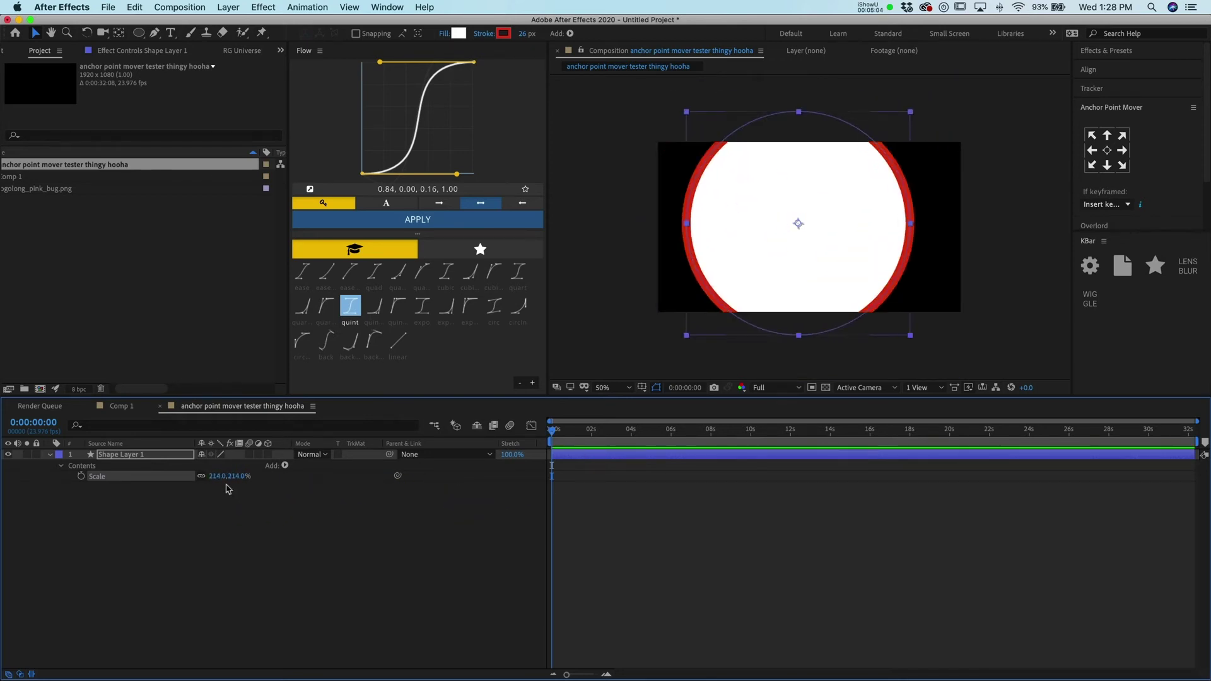
drag(240, 478, 170, 477)
click(798, 225)
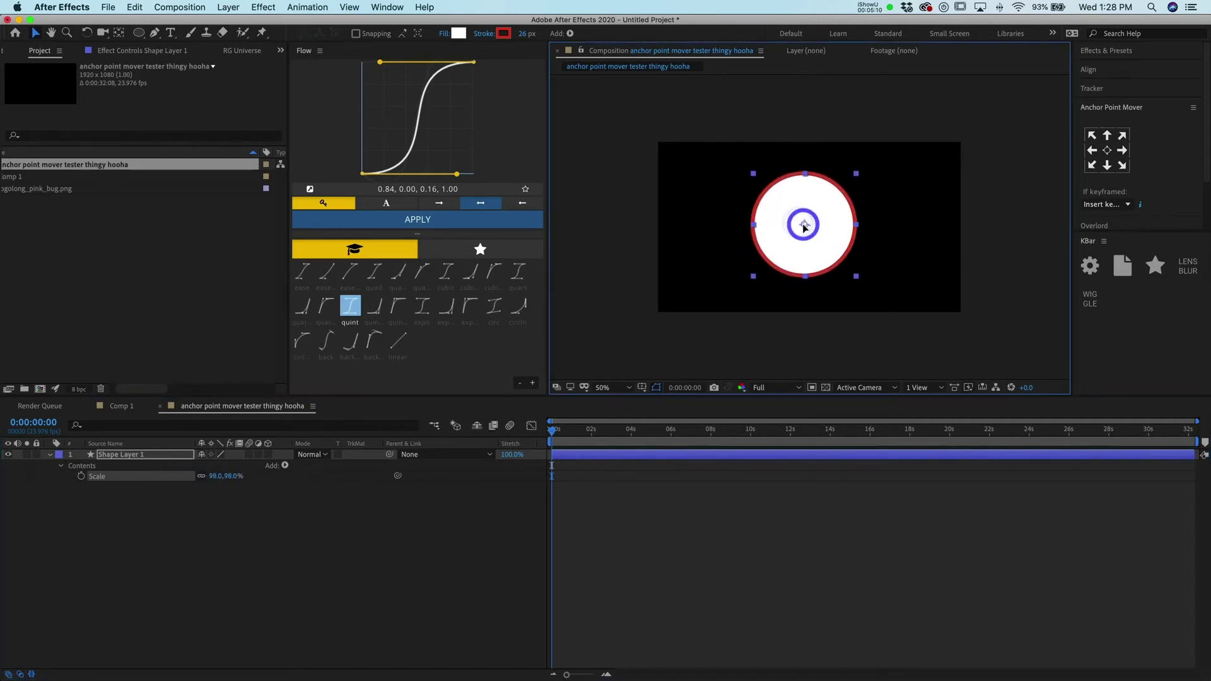
- Move the circle's anchor point beyond its right edge with the Pan Behind tool, then return it to the circle's center
key(y)
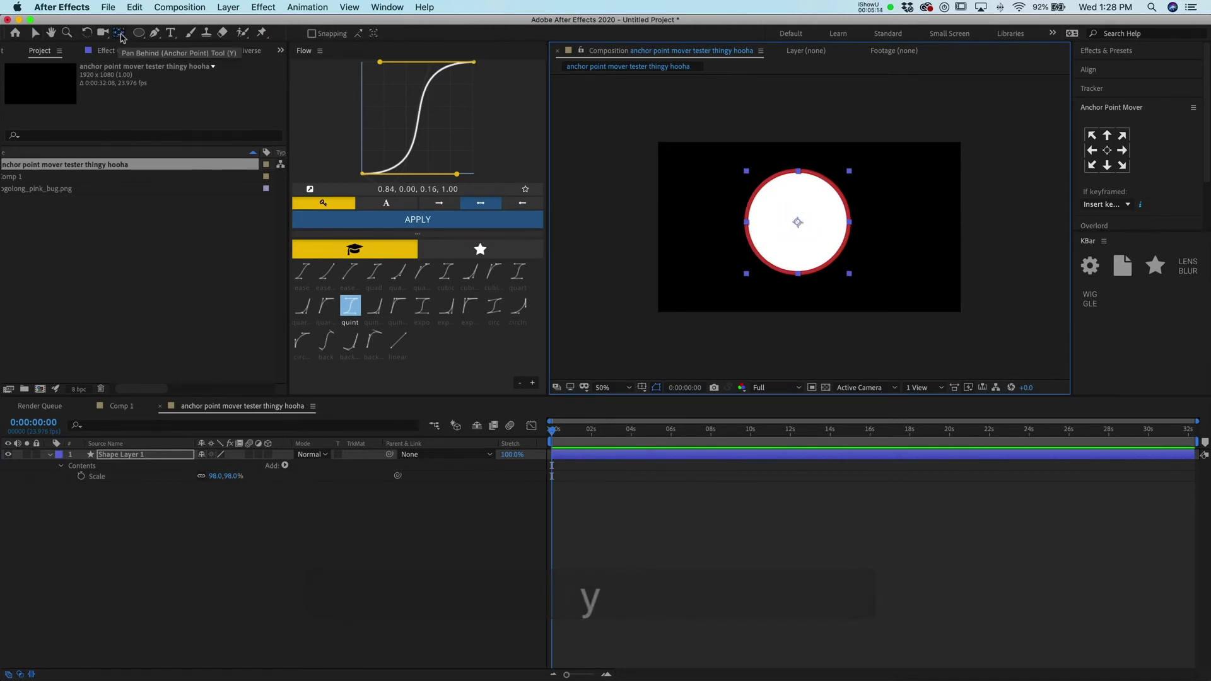
drag(799, 225, 875, 228)
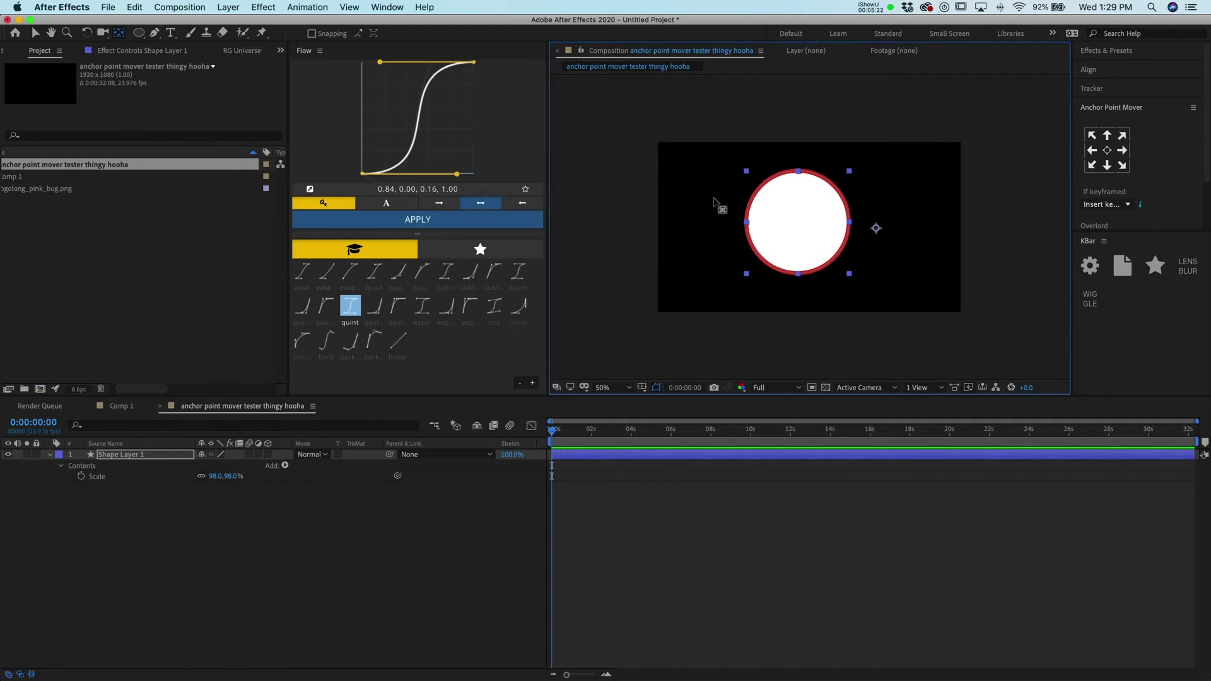
click(799, 225)
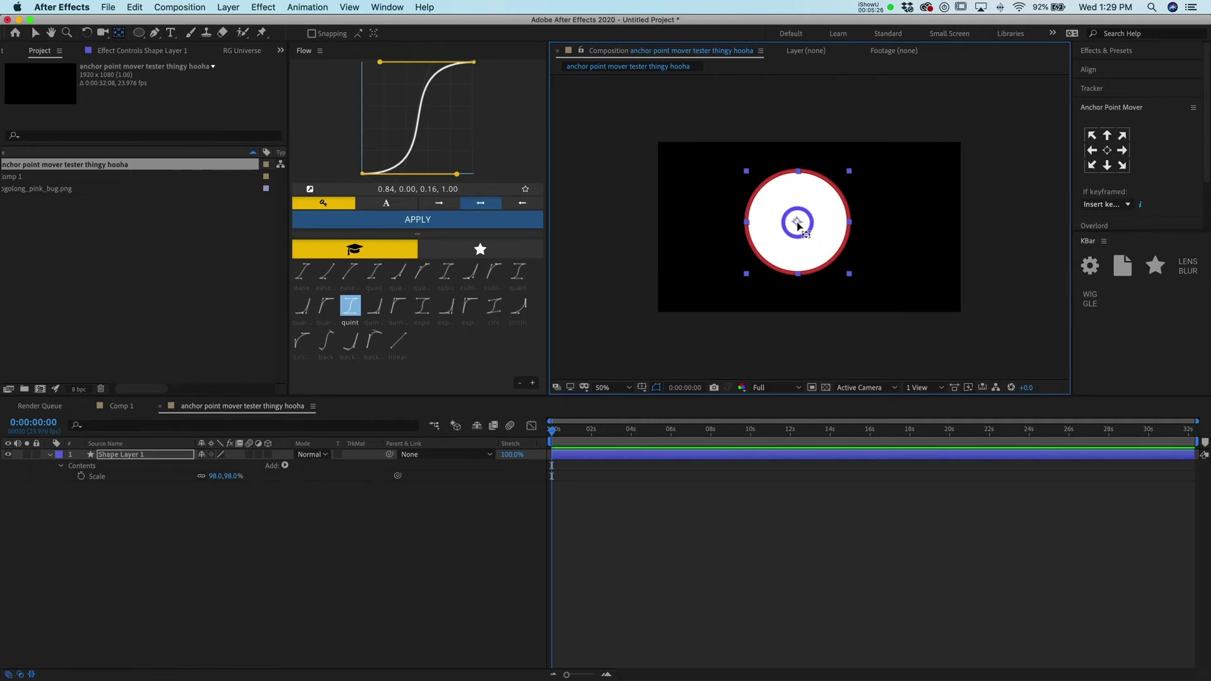
- Try the Pan Behind tool with snapping and place the anchor point slightly up and left of the circle's center
key(super)
mouse_move(798, 226)
mouse_down()
mouse_move(807, 237)
mouse_move(774, 194)
mouse_move(804, 191)
mouse_move(838, 252)
mouse_move(795, 228)
mouse_move(847, 228)
mouse_move(847, 180)
mouse_move(798, 178)
mouse_move(800, 233)
mouse_move(788, 218)
mouse_up()
key(super)
key(super)
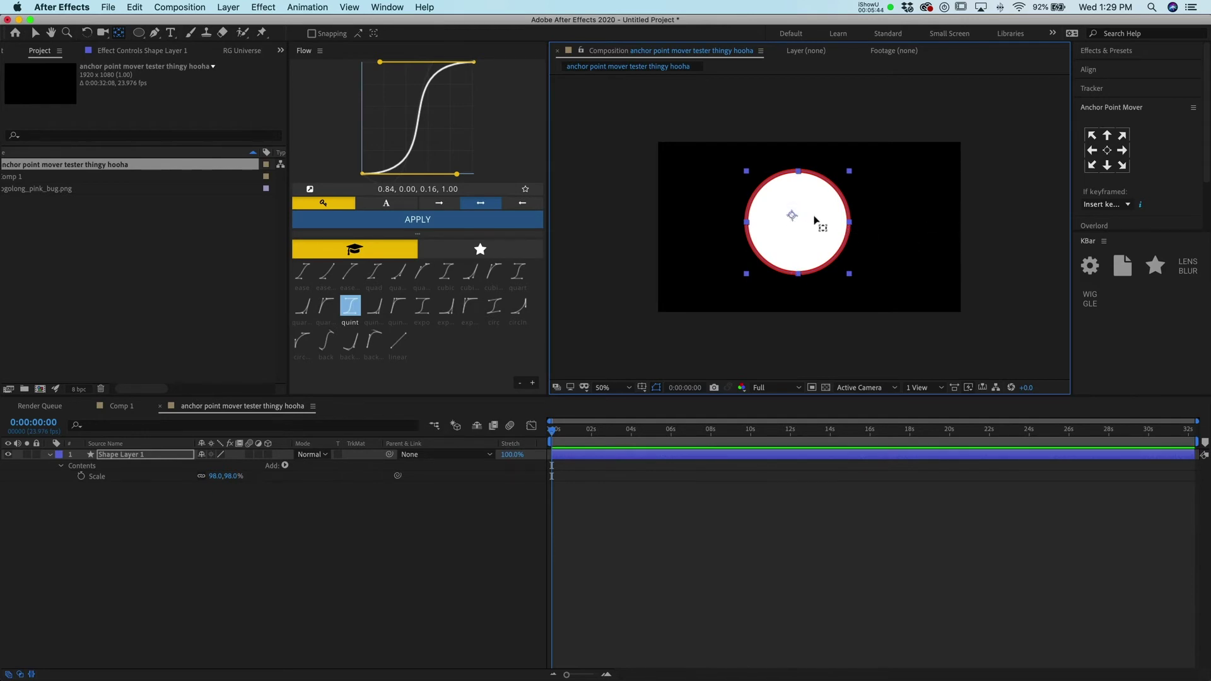
- Place the circle's anchor point at its upper-right bounding corner with Anchor Point Mover and scale the circle to 123%
click(1108, 151)
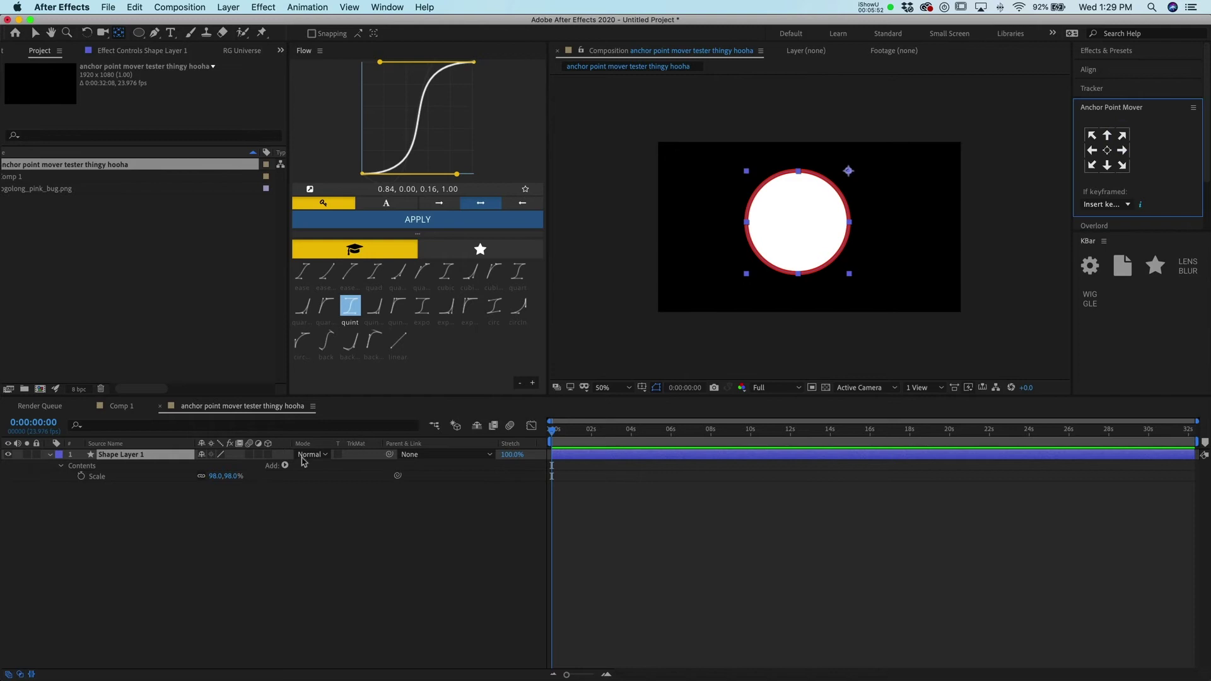
drag(234, 483, 260, 489)
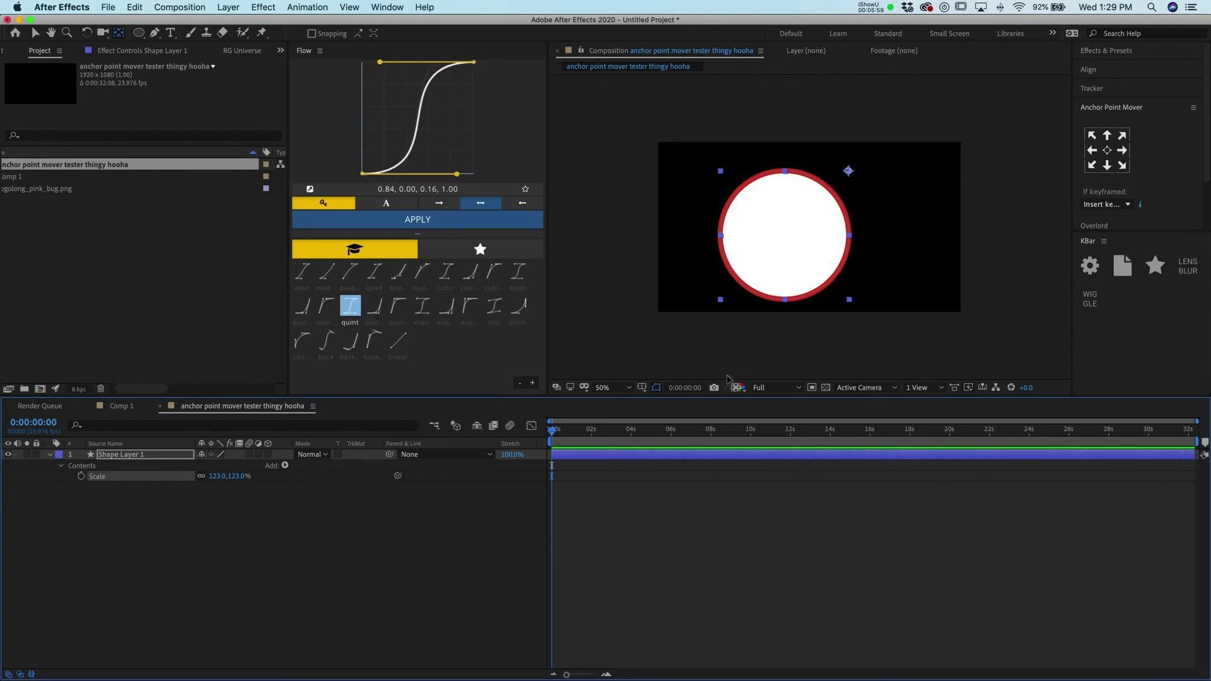
click(867, 193)
- Draw a wide horizontal rectangle on a new shape layer across the upper part of the composition, overlapping the circle
drag(139, 33, 183, 36)
click(650, 580)
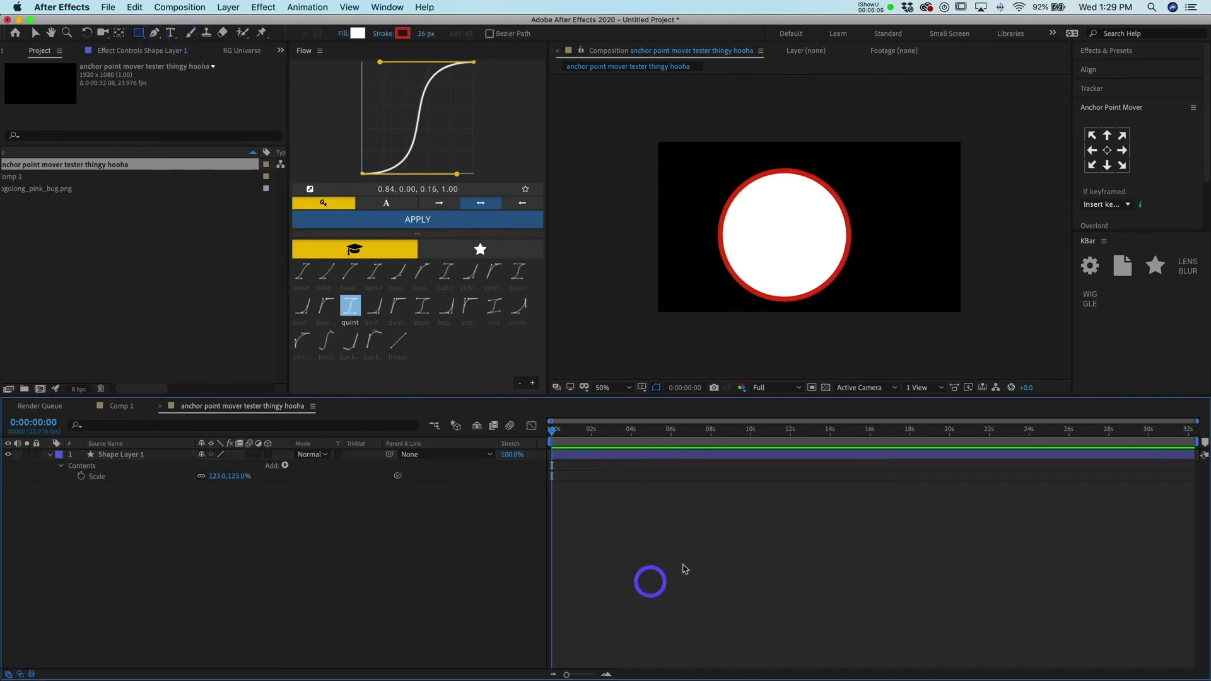
drag(686, 163, 922, 216)
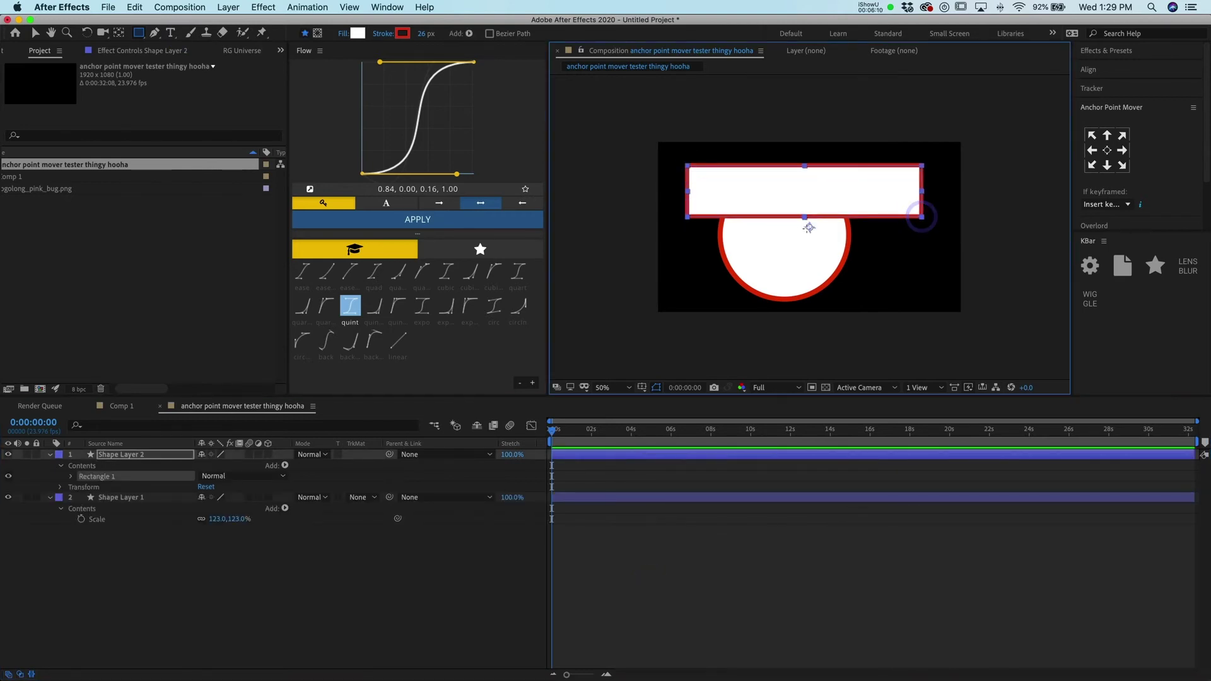
- Hide the circle layer and select the rectangle's layer
click(643, 461)
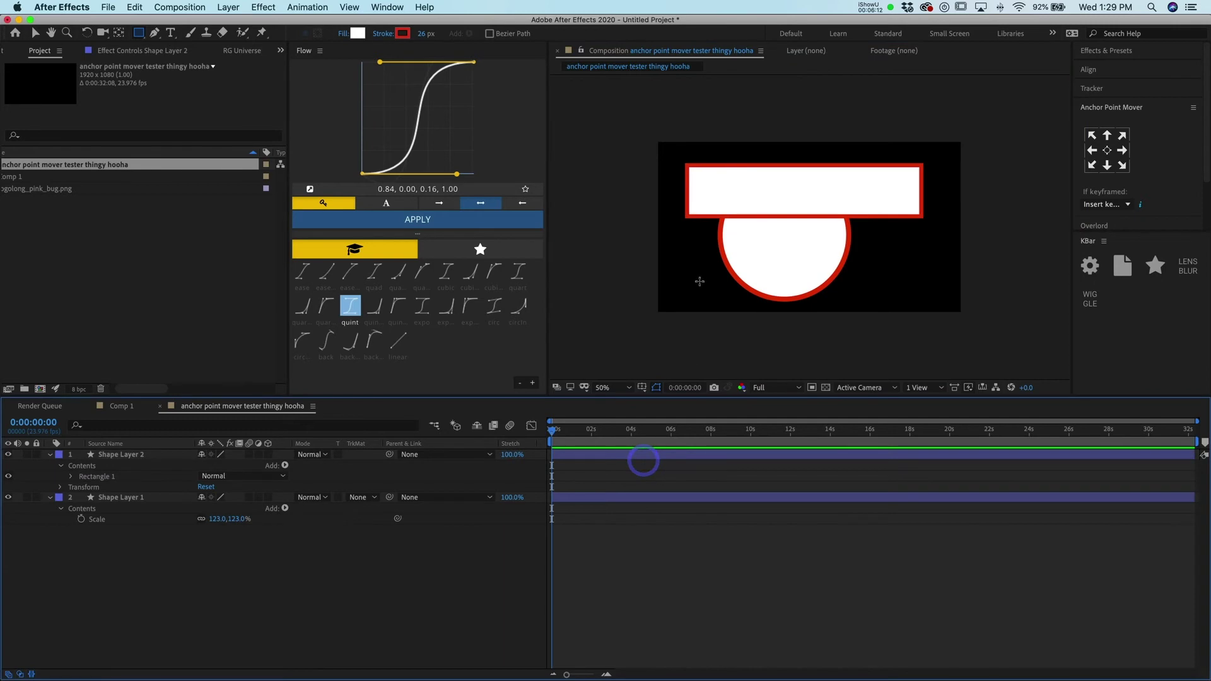
click(631, 456)
click(8, 496)
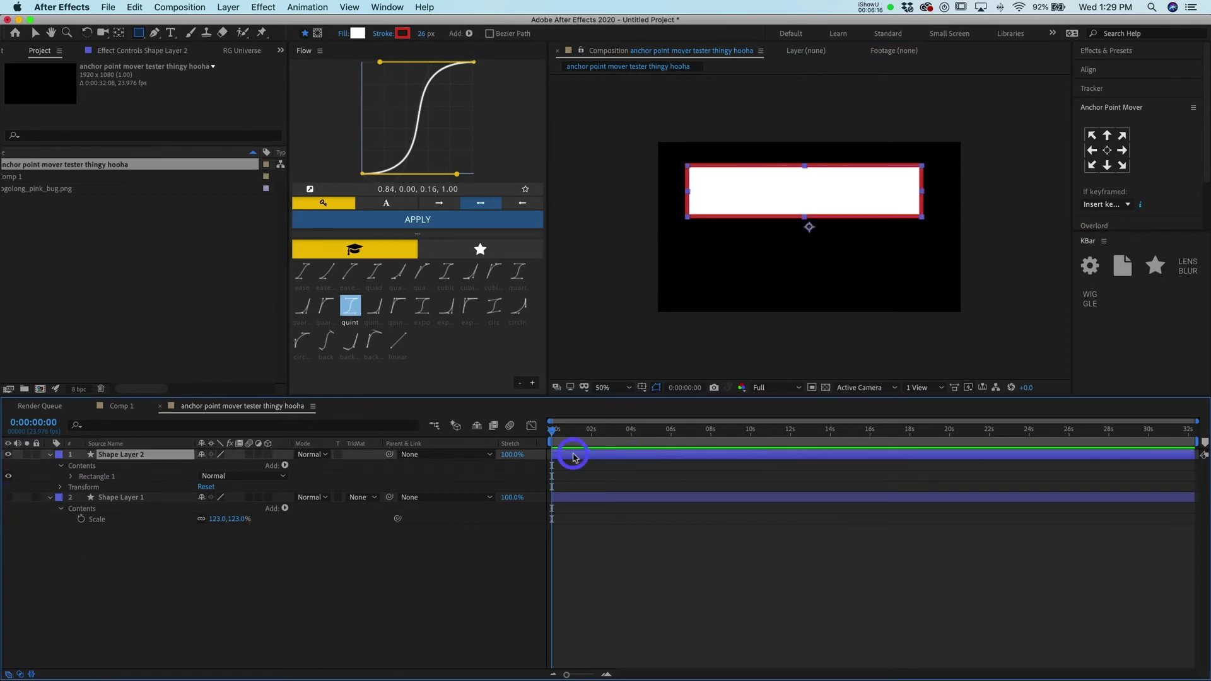
- Reveal the rectangle layer's Scale property and unlink its proportions so width and height scale independently
key(s)
click(201, 467)
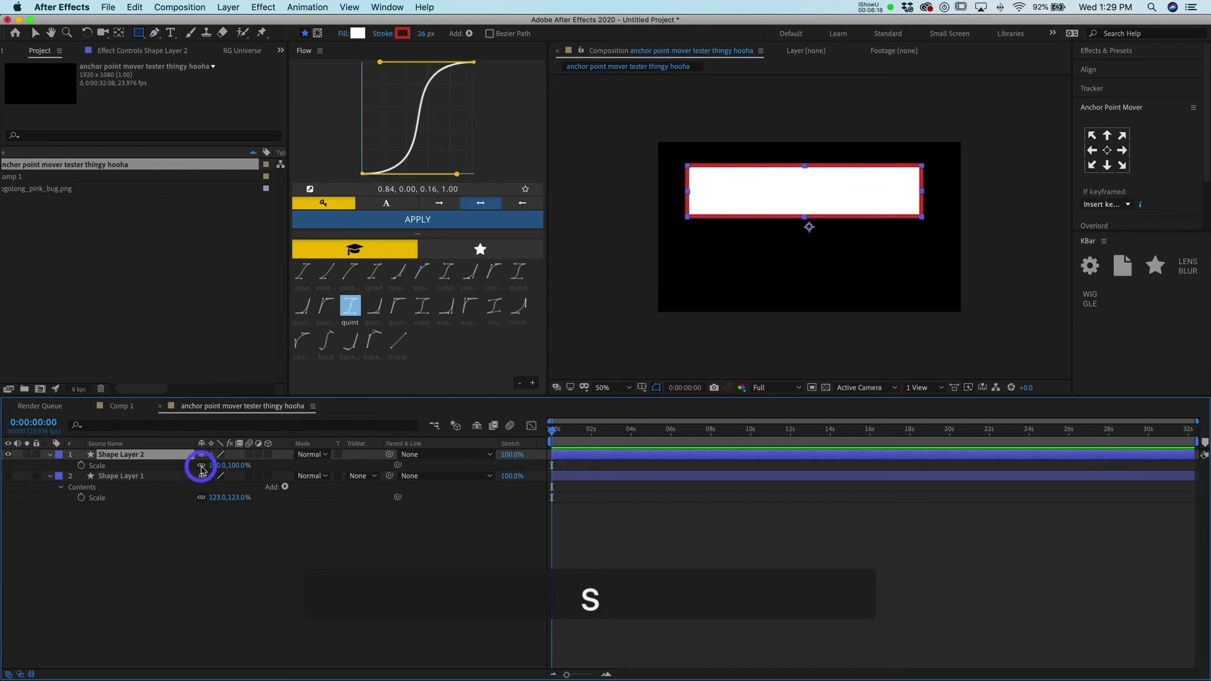
- Try narrowing the rectangle to 65% horizontal scale around its current anchor point, and undo that scaling
drag(216, 467, 147, 466)
drag(232, 466, 214, 483)
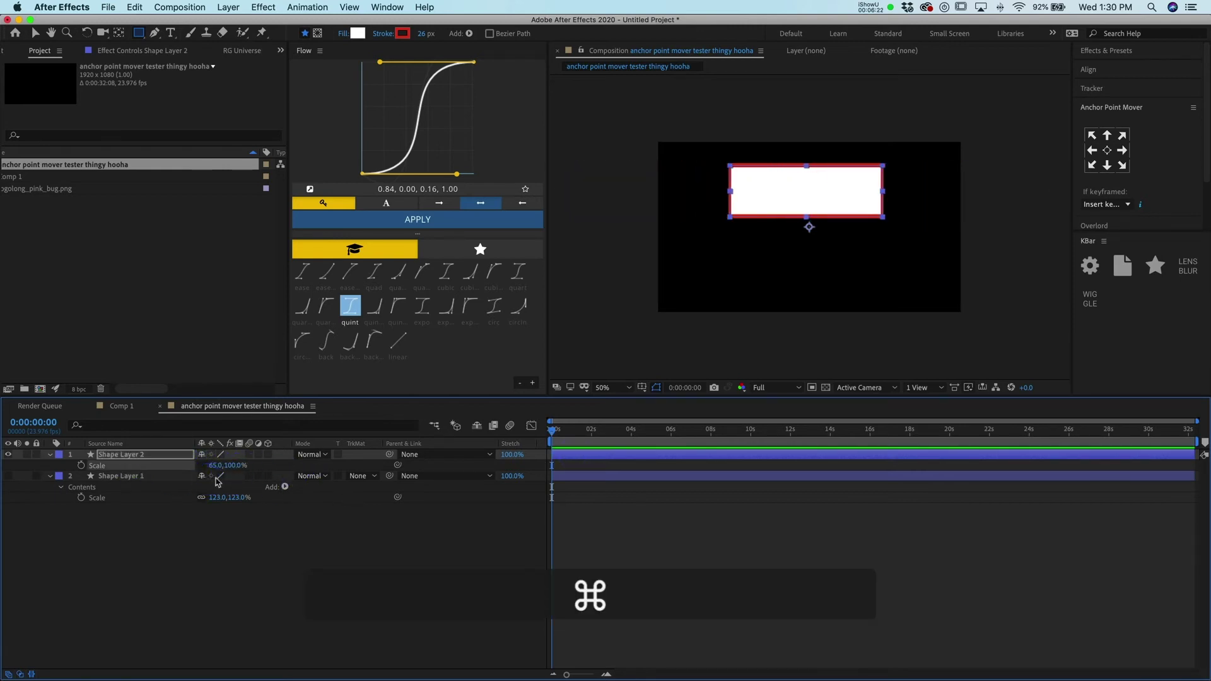
key(super+z)
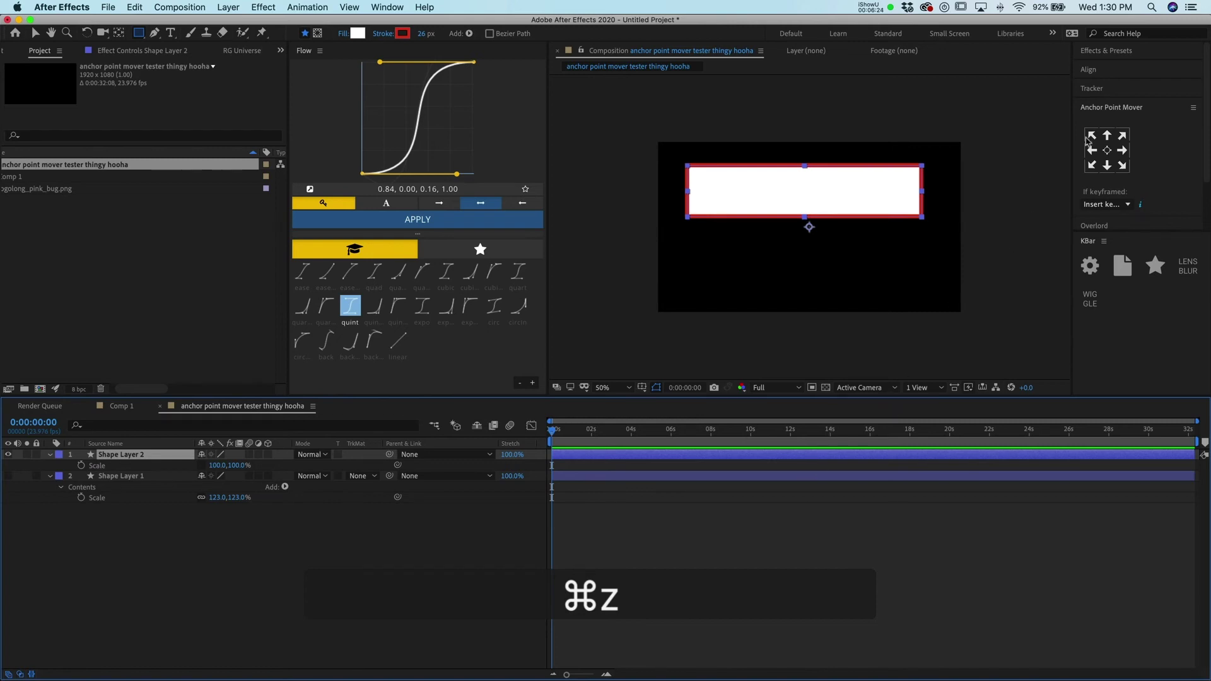
- Place the rectangle's anchor point at its left edge's midpoint with Anchor Point Mover and keyframe Scale at 0, 100% at 0:00:00:00
click(1093, 155)
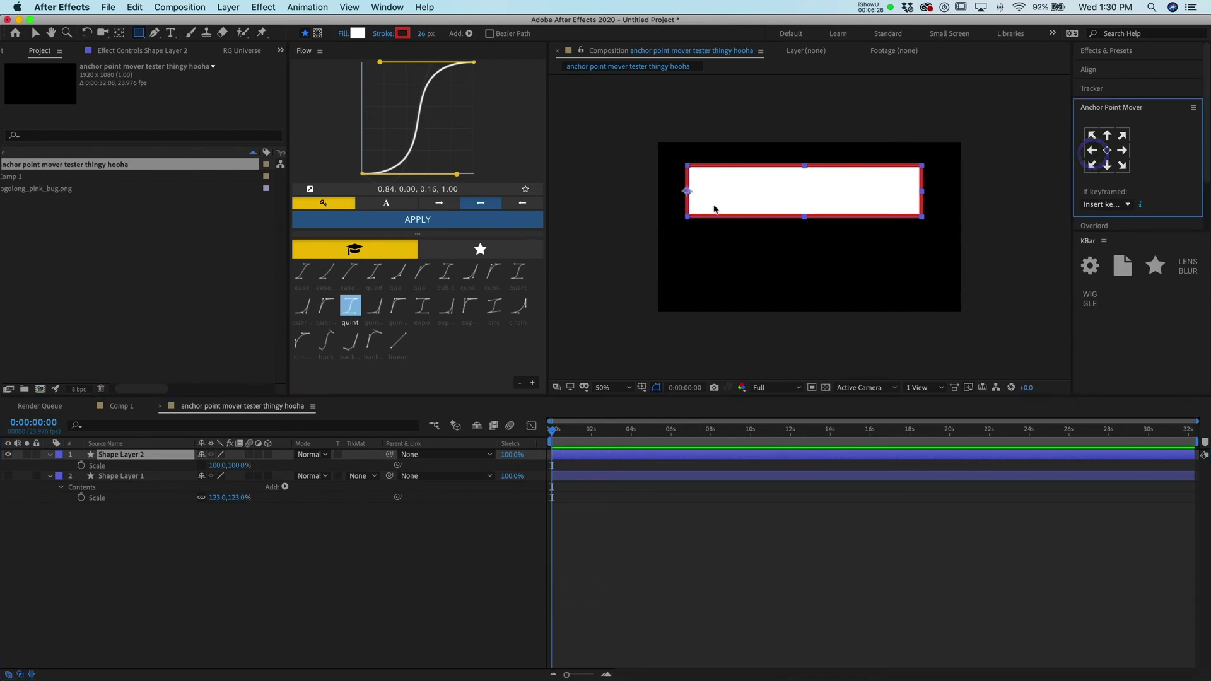
drag(210, 467, 158, 467)
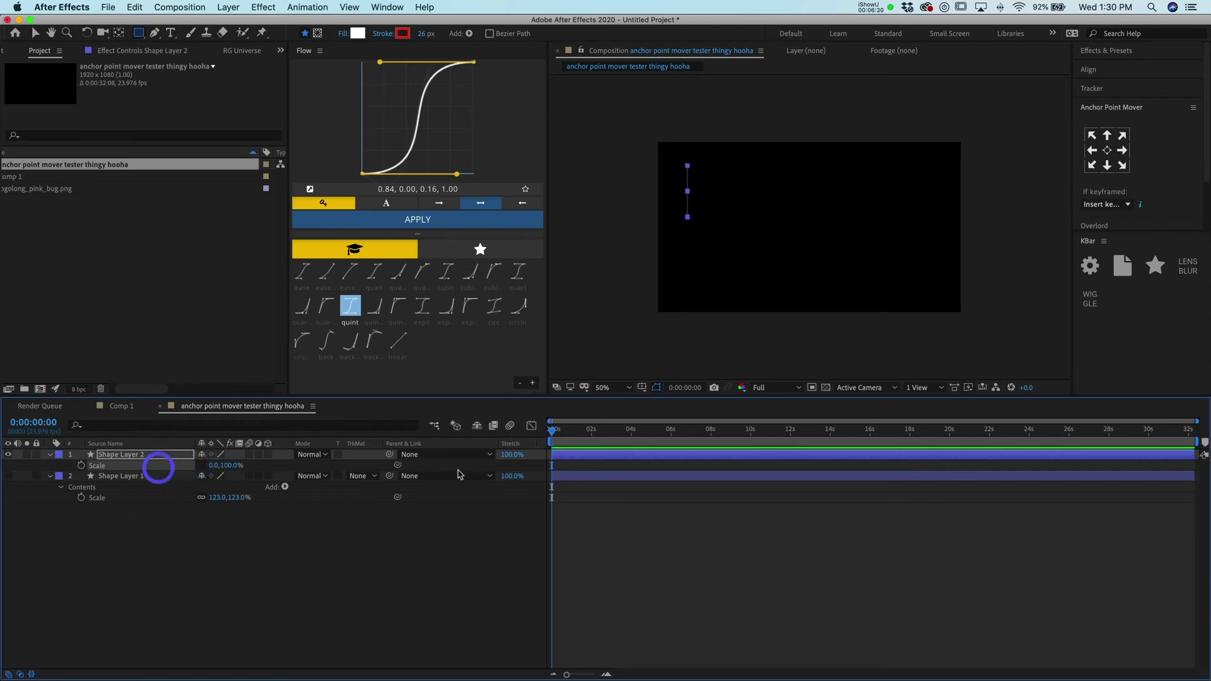
click(81, 465)
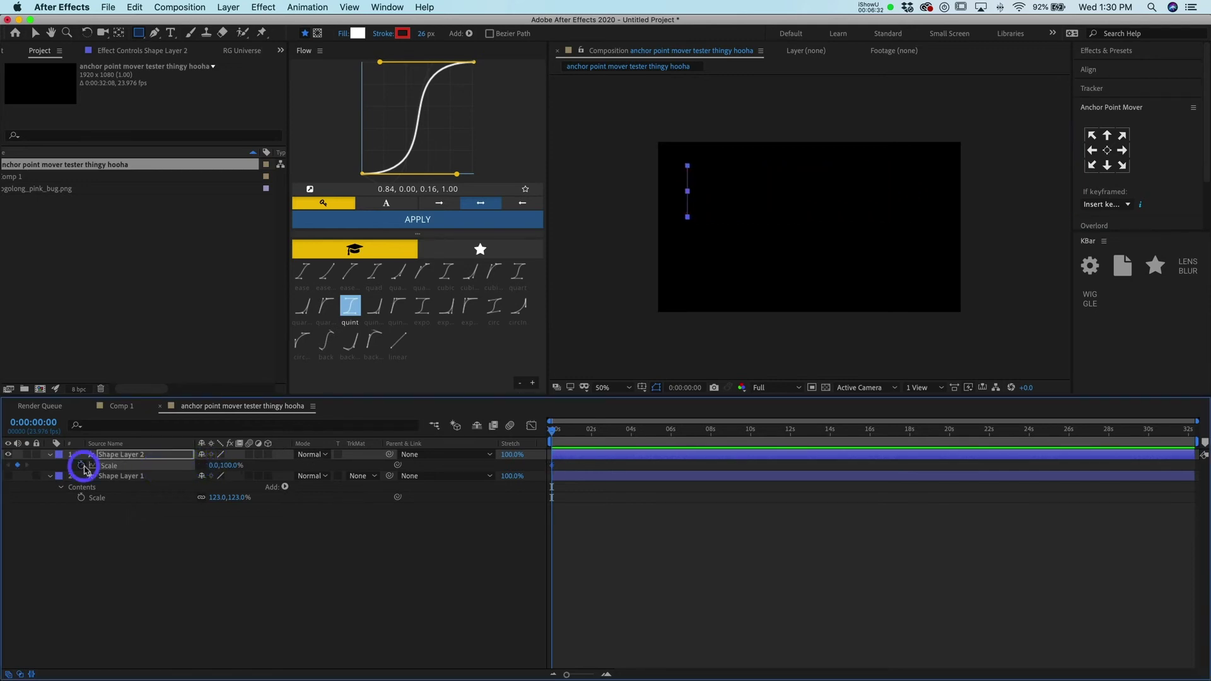
- Add a second Scale keyframe for the rectangle at 0:00:00:22 with the horizontal scale set to 100%
drag(599, 439, 571, 443)
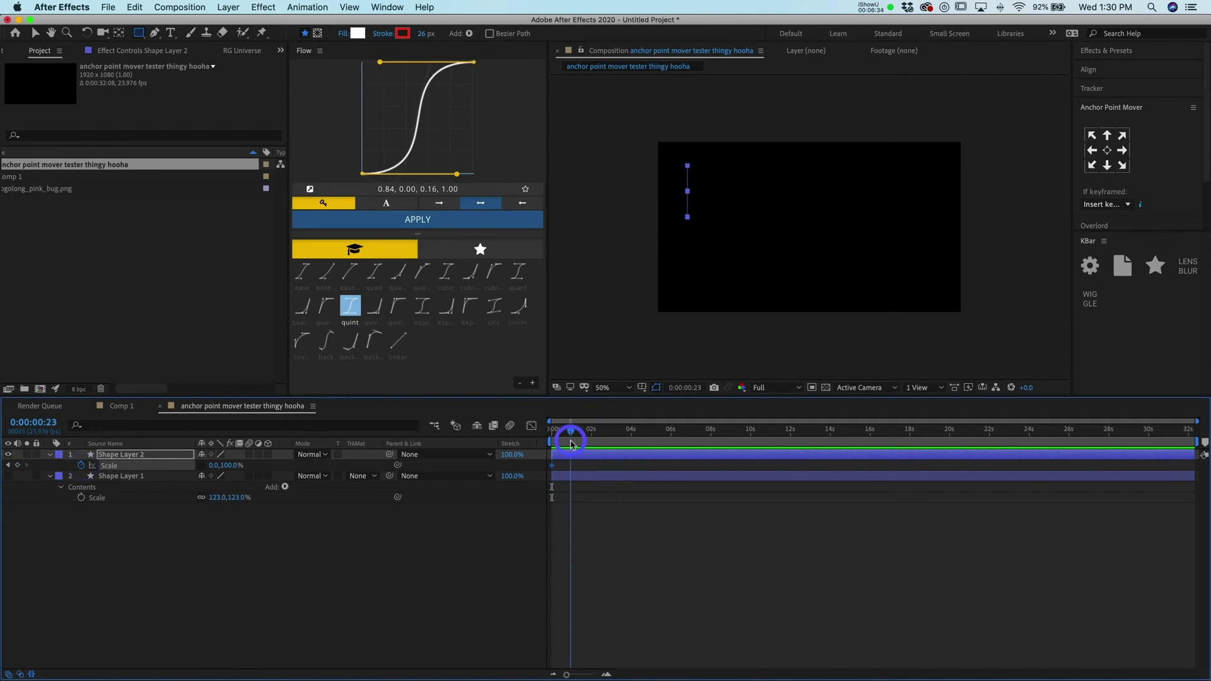
click(215, 465)
text(100)
key(Return)
- Preview the rectangle's growth from the start and apply the quint curve from Flow to both Scale keyframes
drag(587, 462, 538, 472)
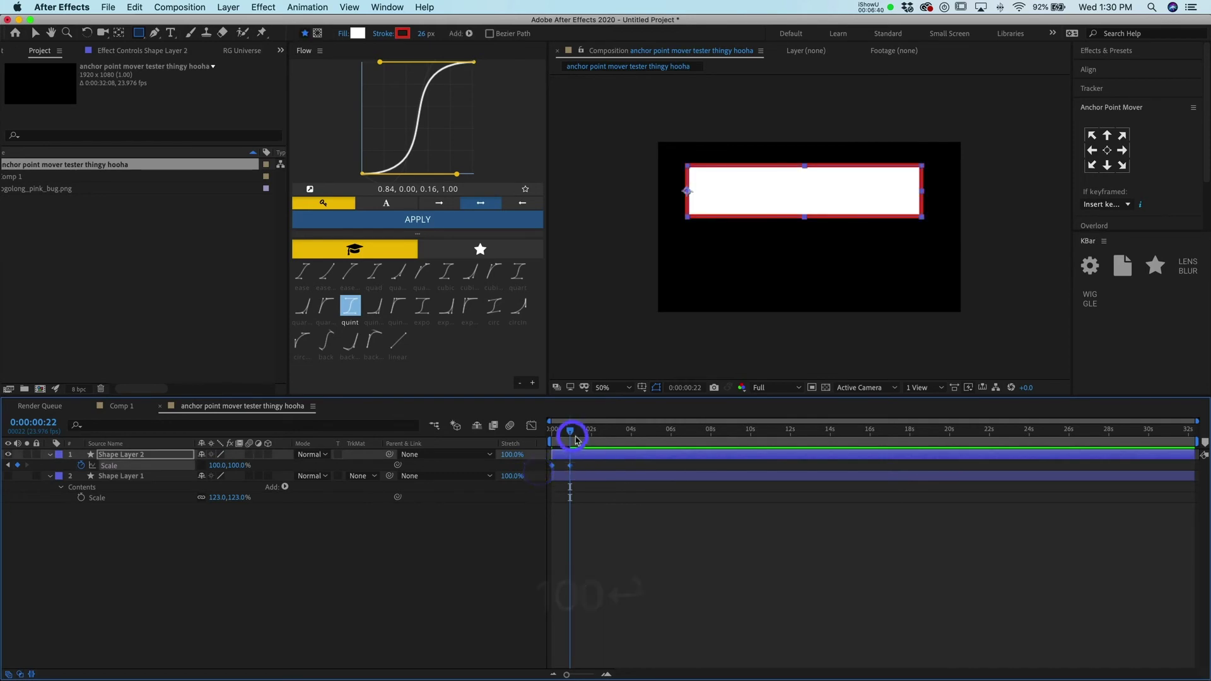
key(space)
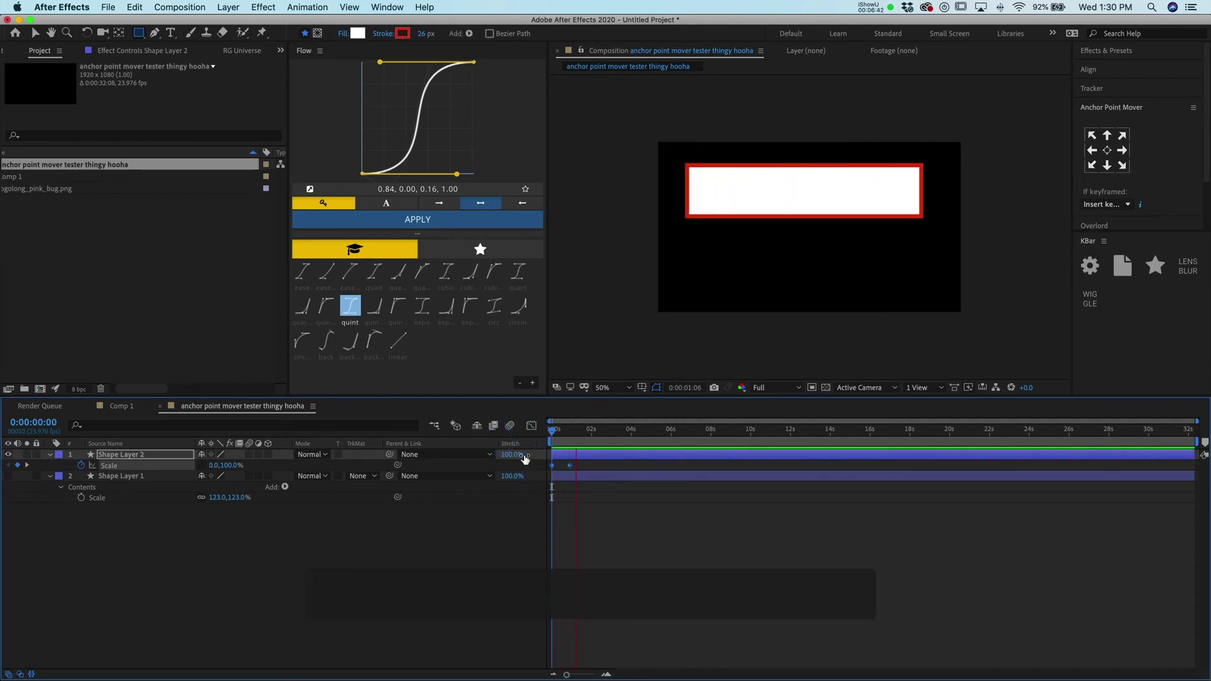
click(530, 468)
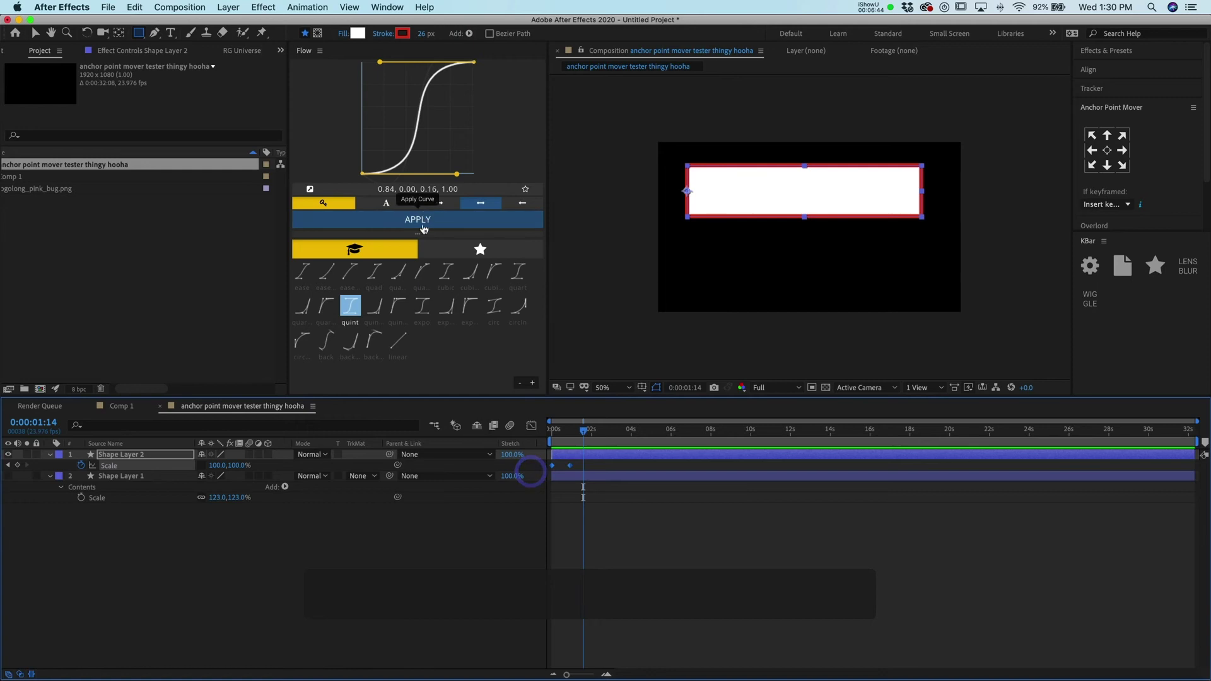
click(410, 220)
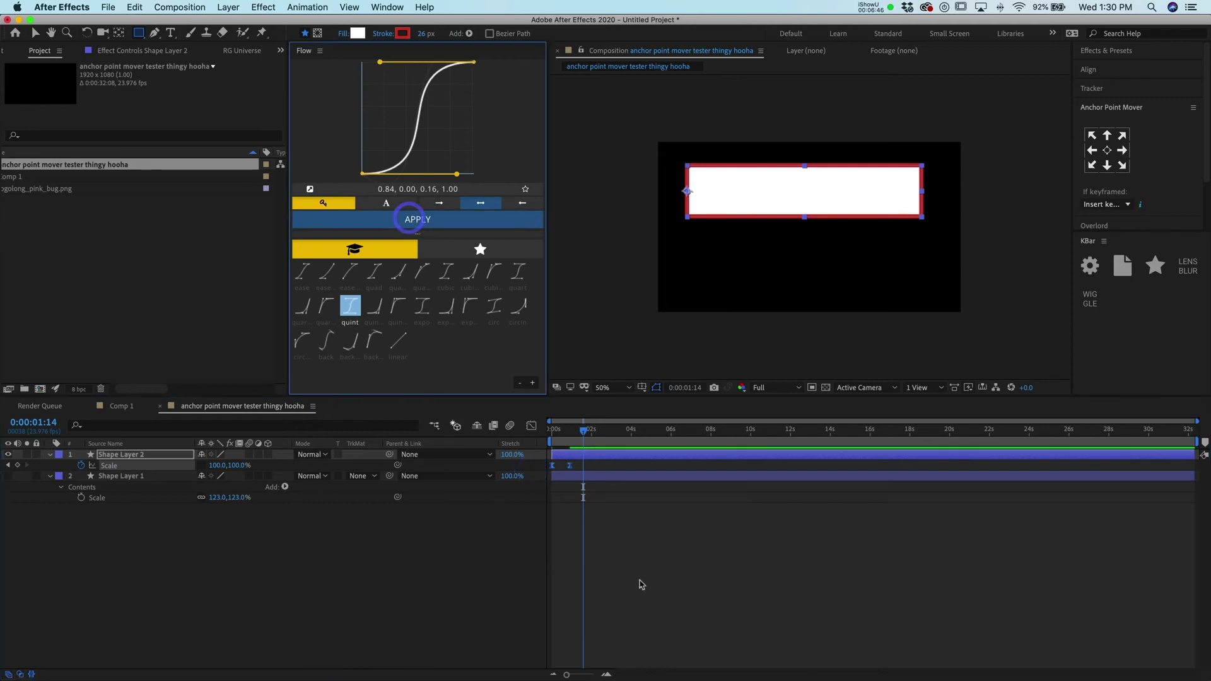
- Play the eased rectangle animation from the beginning of the composition twice to check its motion
click(542, 436)
key(space)
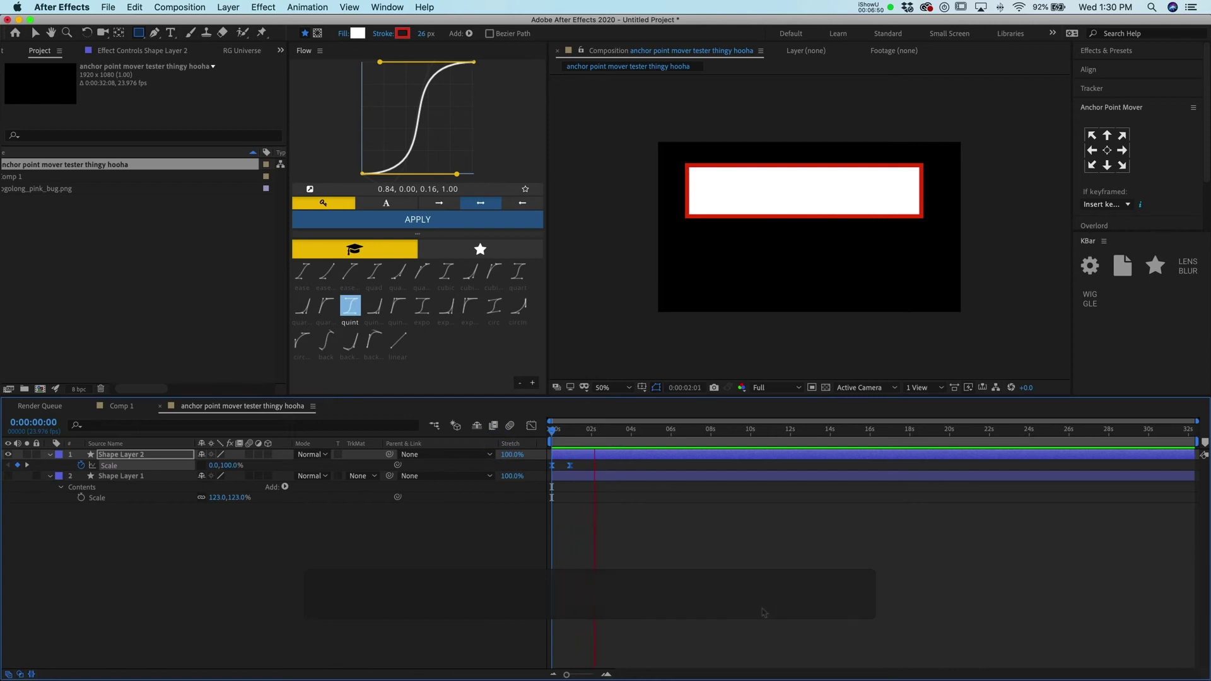
key(space)
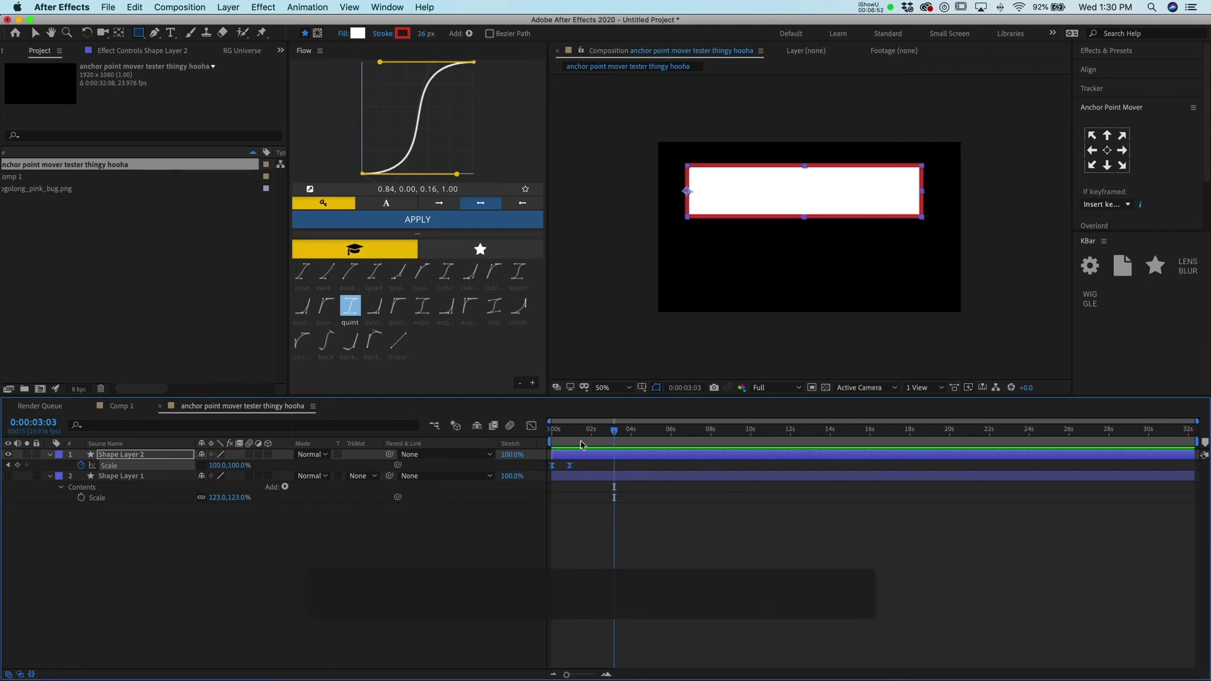
click(479, 451)
key(space)
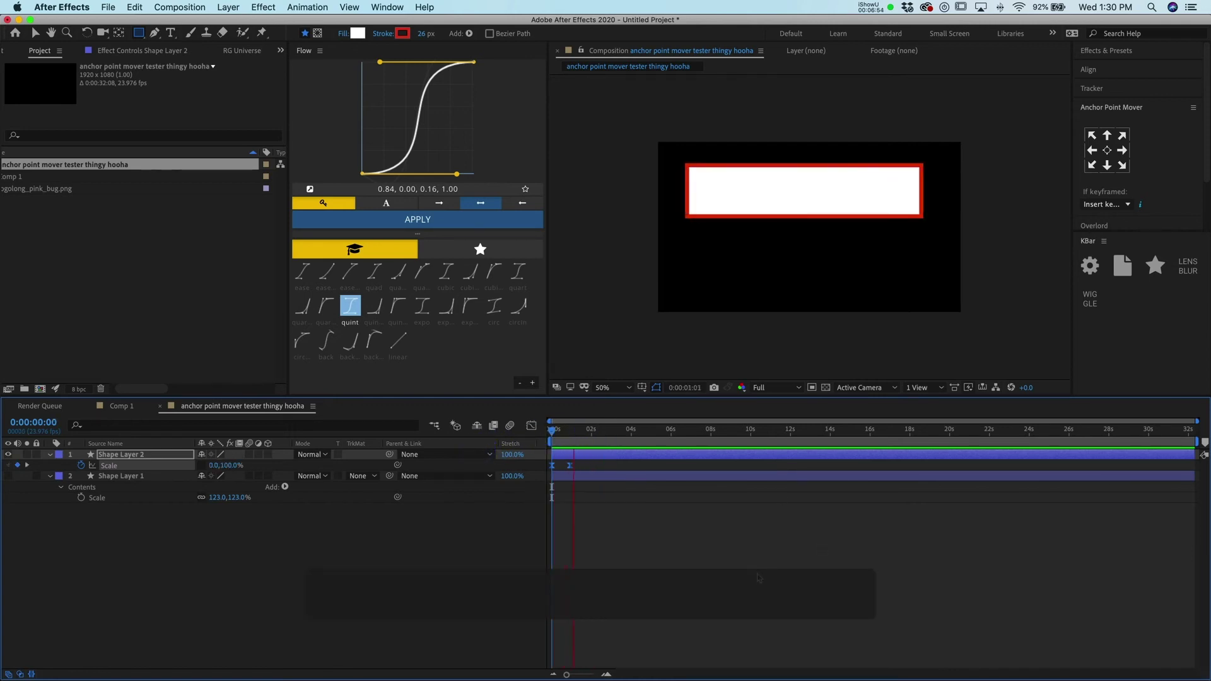
key(space)
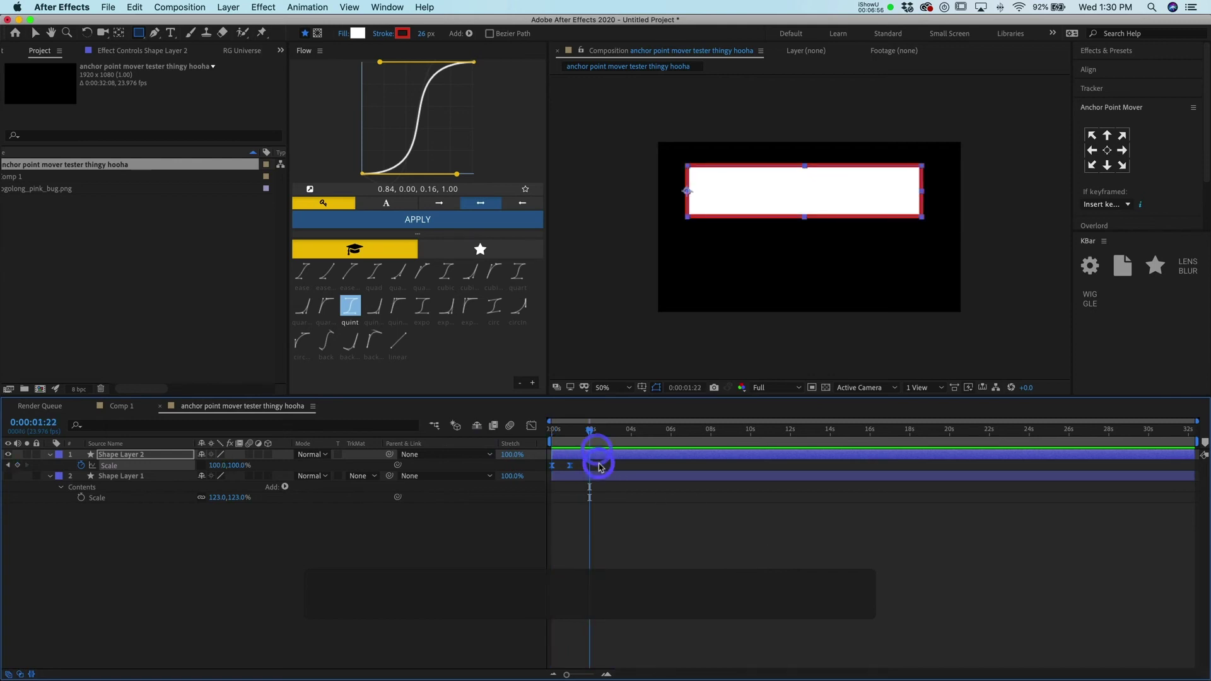